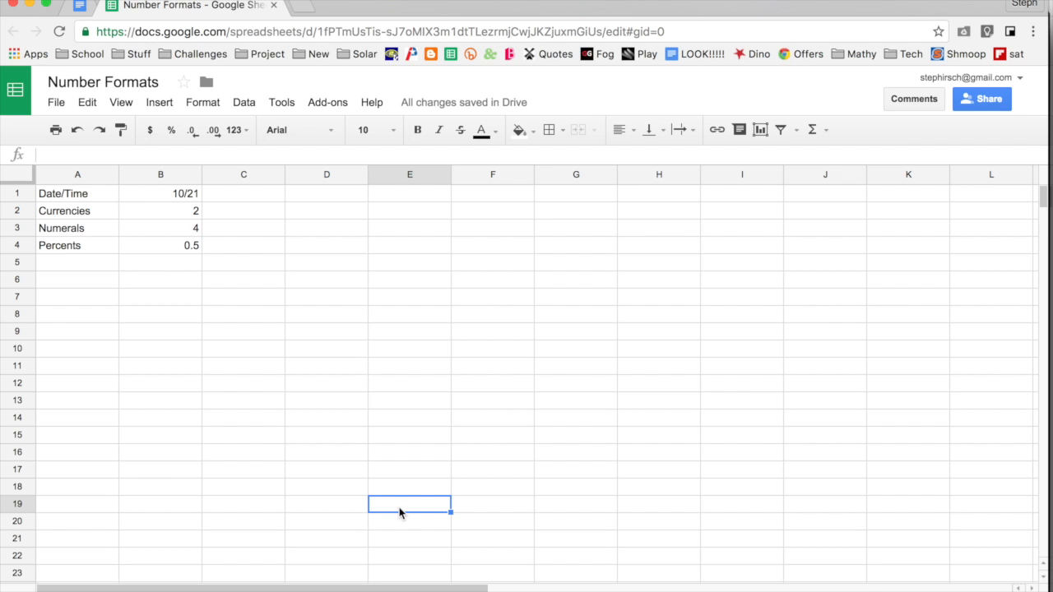
# Enlarge the page zoom to 125%.
pyautogui.moveTo(89, 198); pyautogui.dragTo(89, 257)
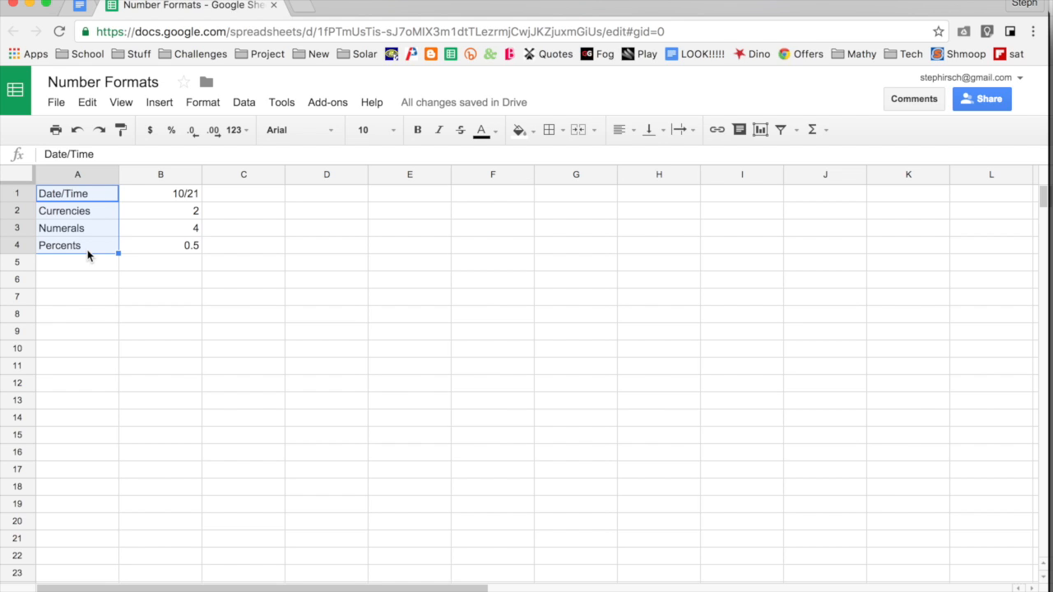
pyautogui.click(92, 294)
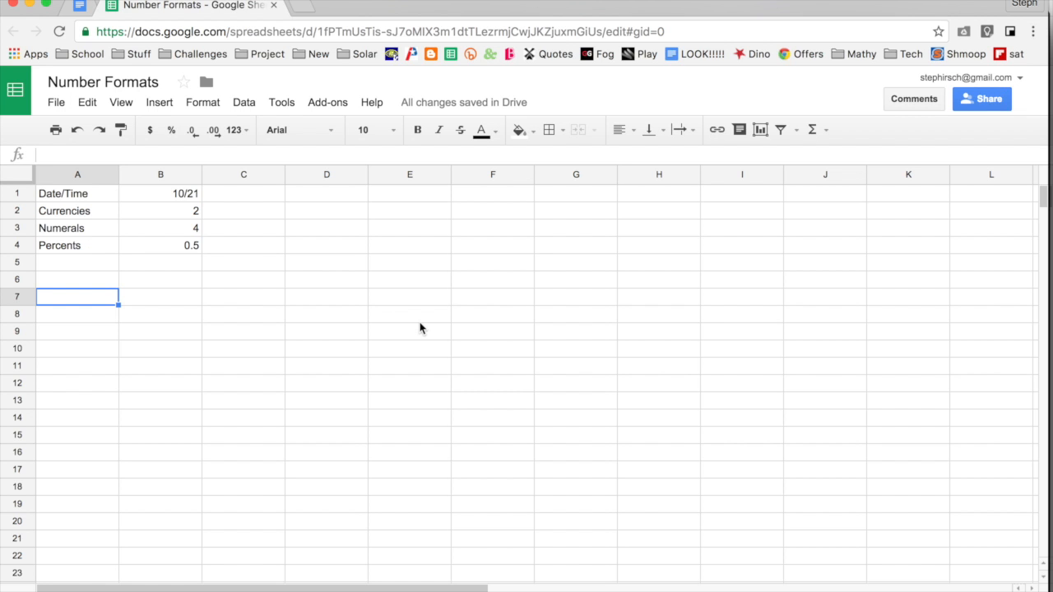
pyautogui.press('super+equal')
pyautogui.press('super+equal')
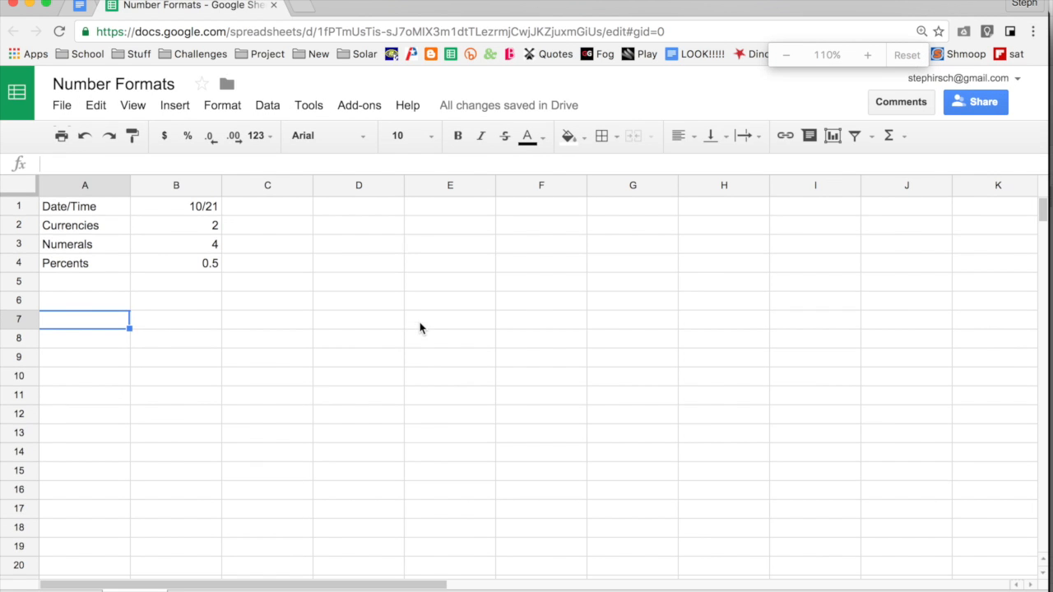
pyautogui.press('super+equal')
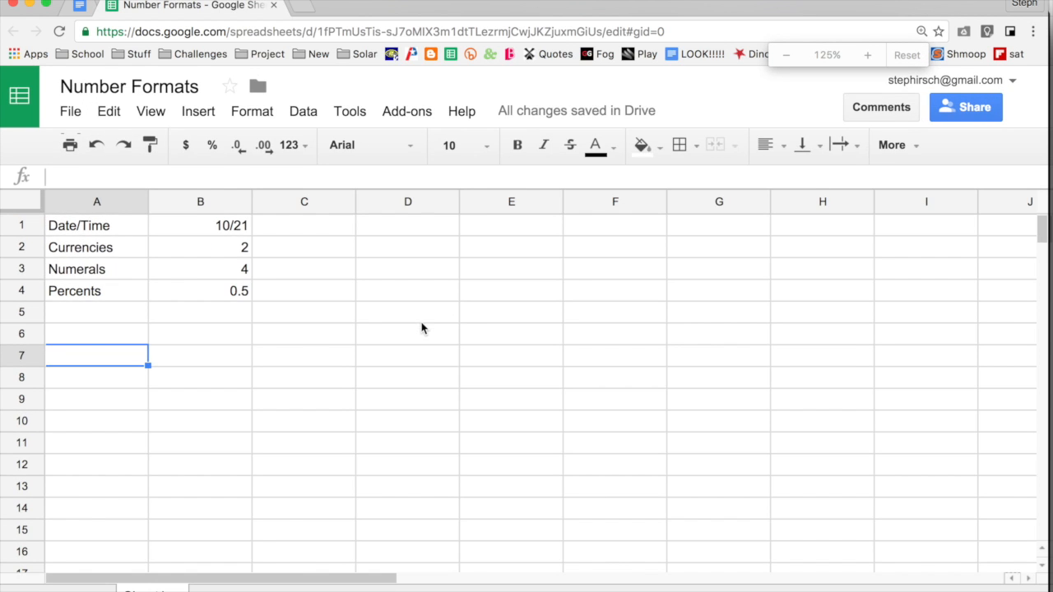
pyautogui.click(249, 352)
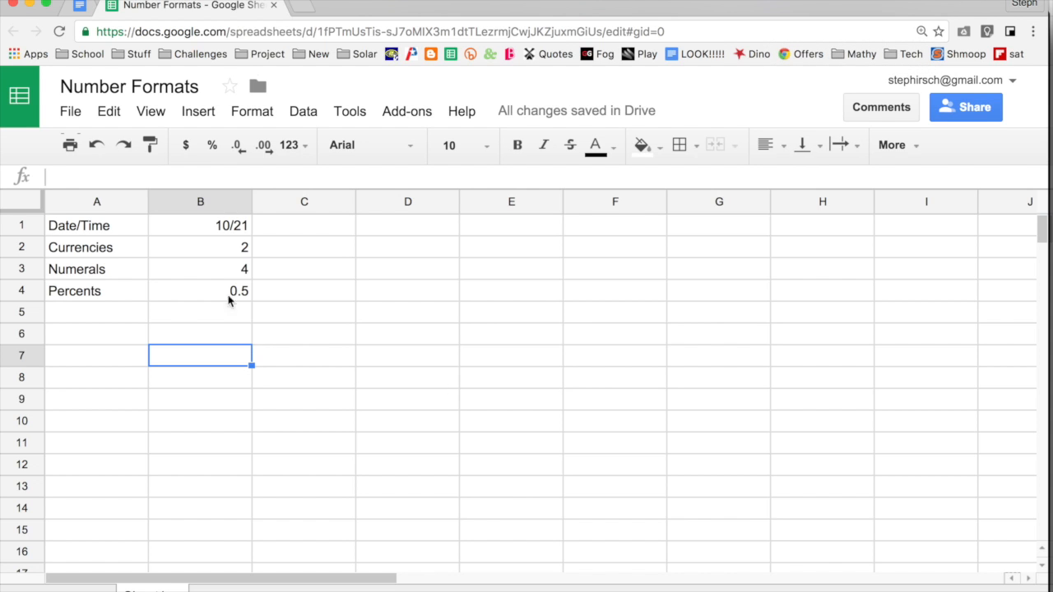
# Apply the Date number format to the Date/Time value in cell B1.
pyautogui.click(187, 234)
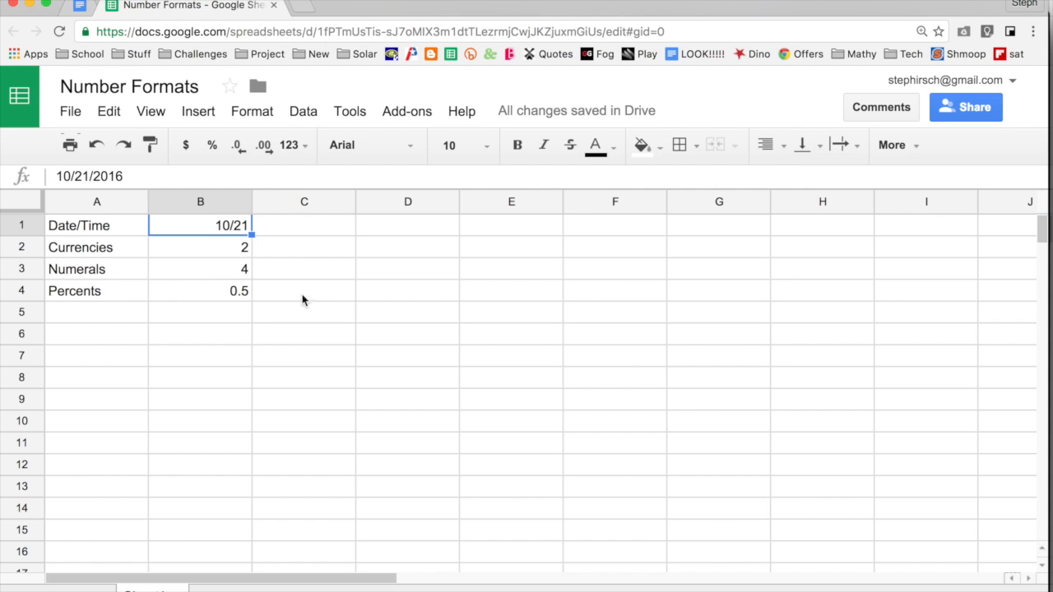
pyautogui.click(250, 115)
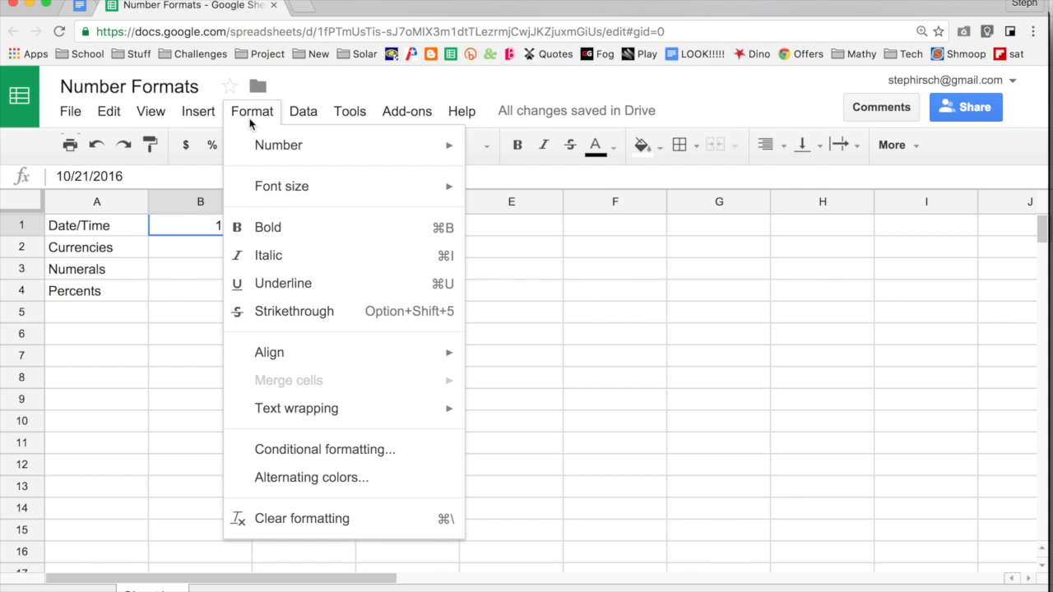
pyautogui.moveTo(257, 148)
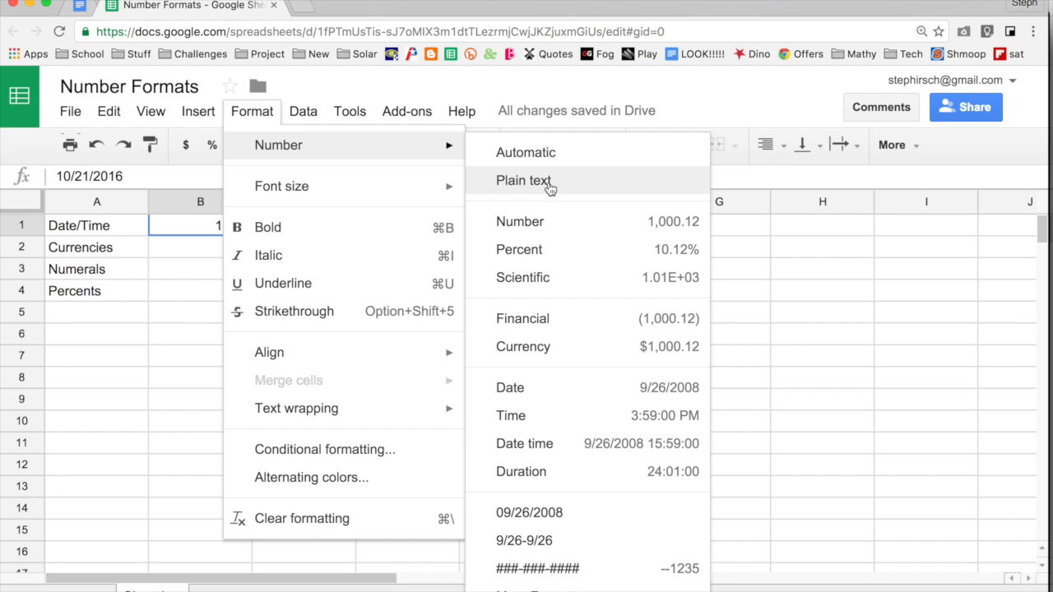
pyautogui.click(556, 398)
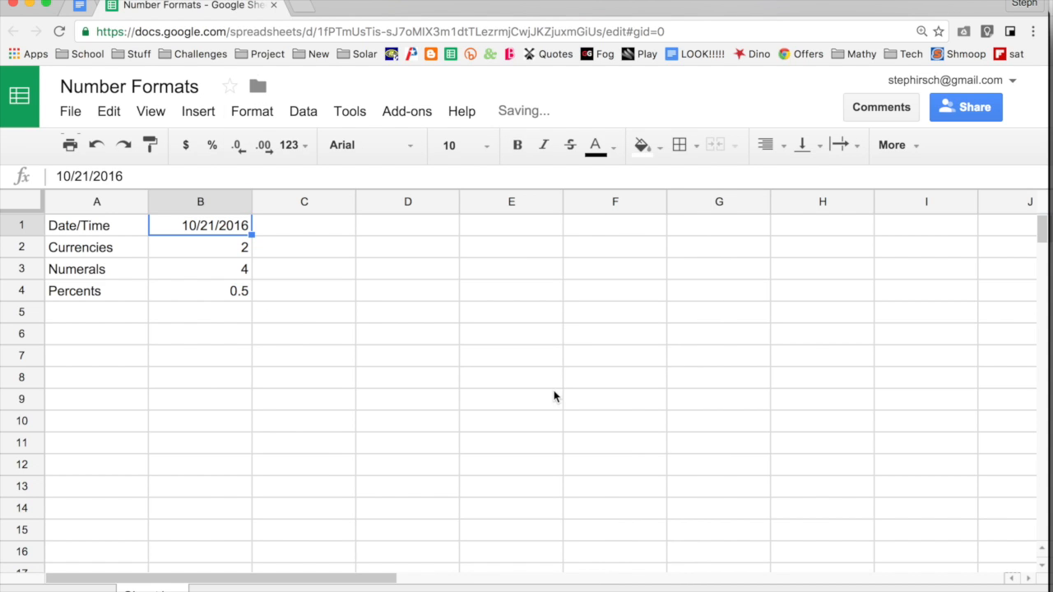
# Open the custom date and time formats for cell B1 and choose the 8/5 13:30 pattern.
pyautogui.click(252, 112)
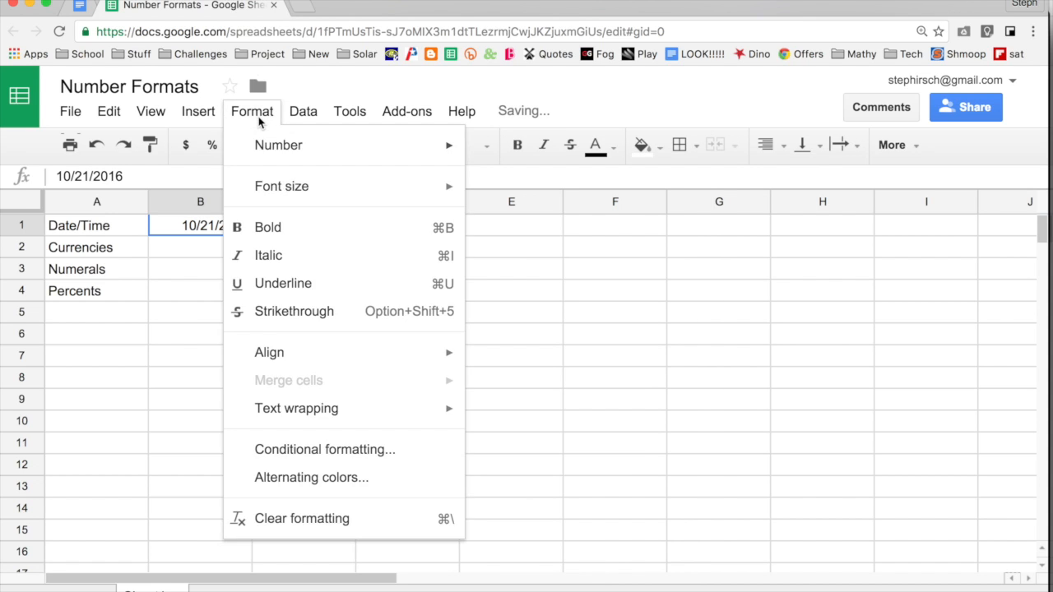
pyautogui.moveTo(279, 160)
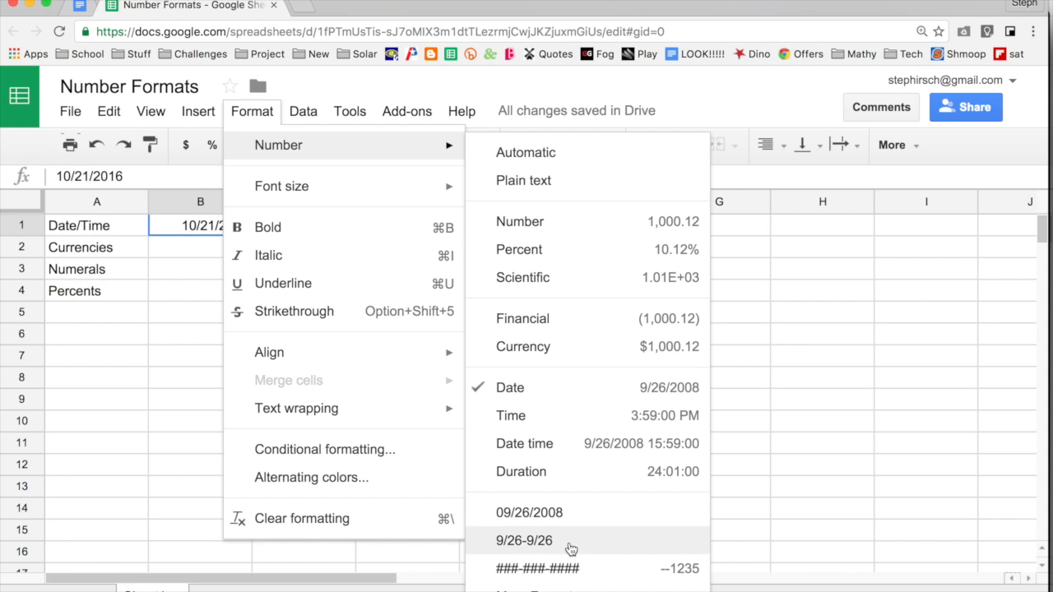
pyautogui.moveTo(534, 589)
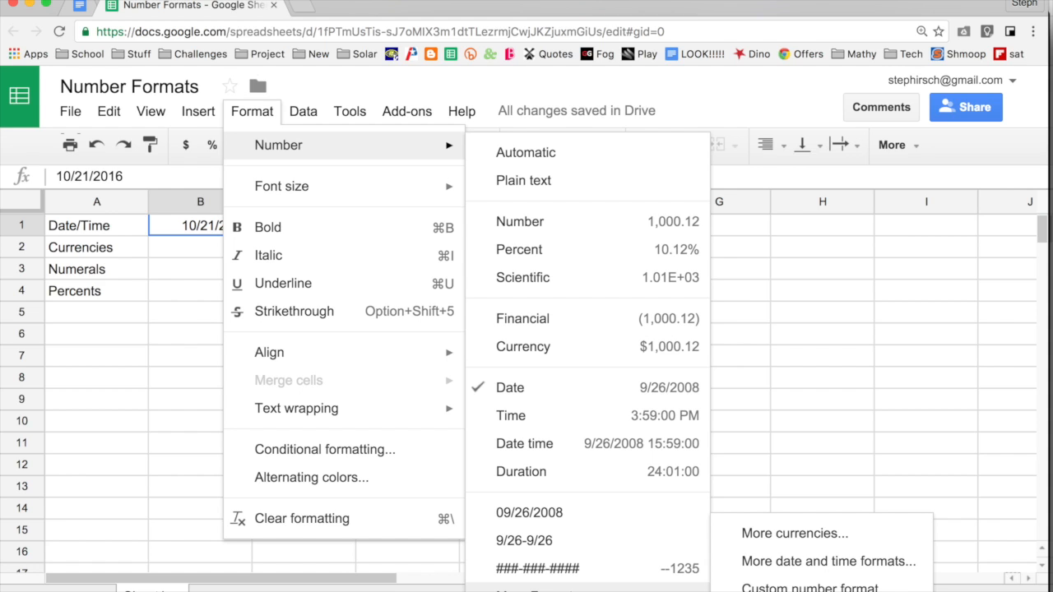
pyautogui.click(755, 564)
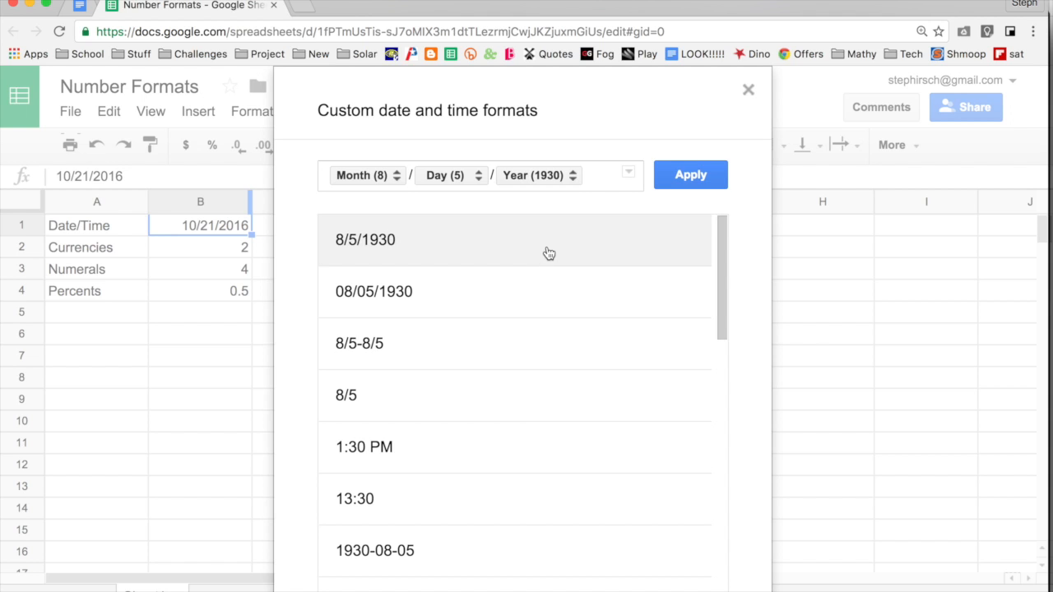
pyautogui.scroll(-5, 549, 253)
pyautogui.scroll(-1, 547, 253)
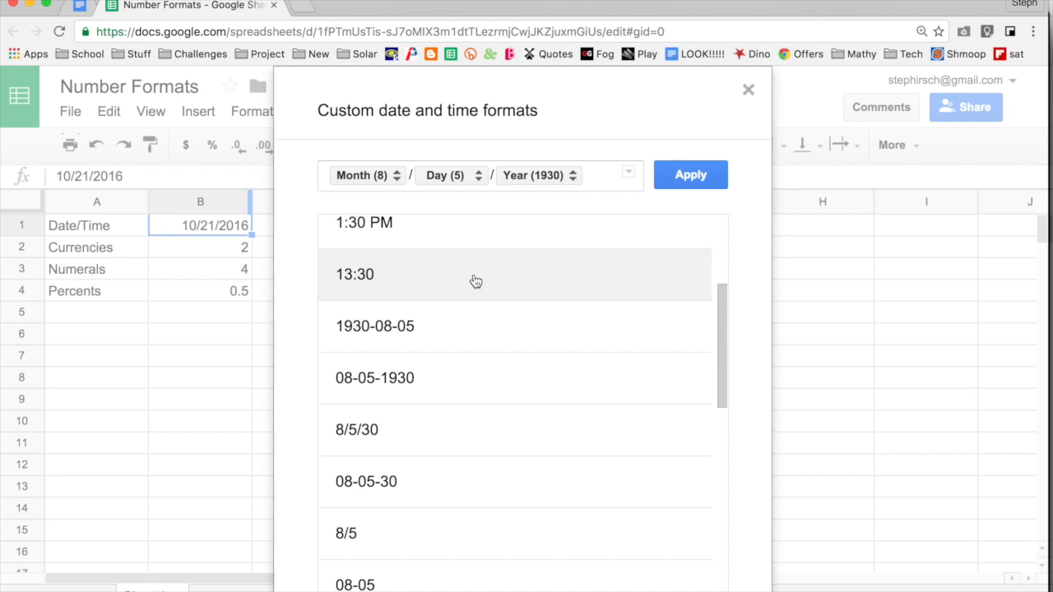
pyautogui.scroll(-2, 494, 364)
pyautogui.scroll(-1, 494, 364)
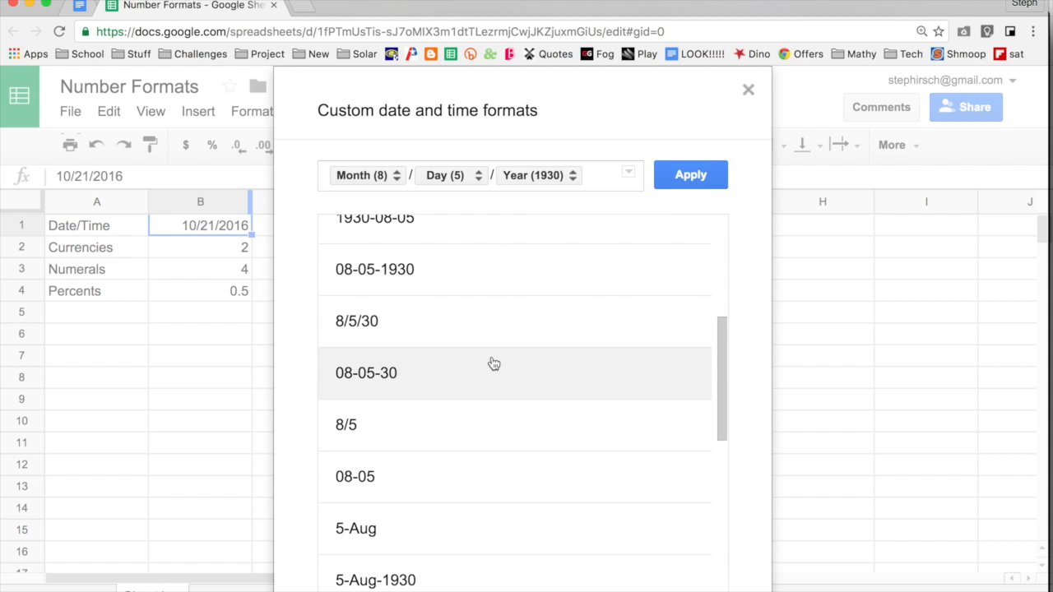
pyautogui.scroll(-5, 479, 383)
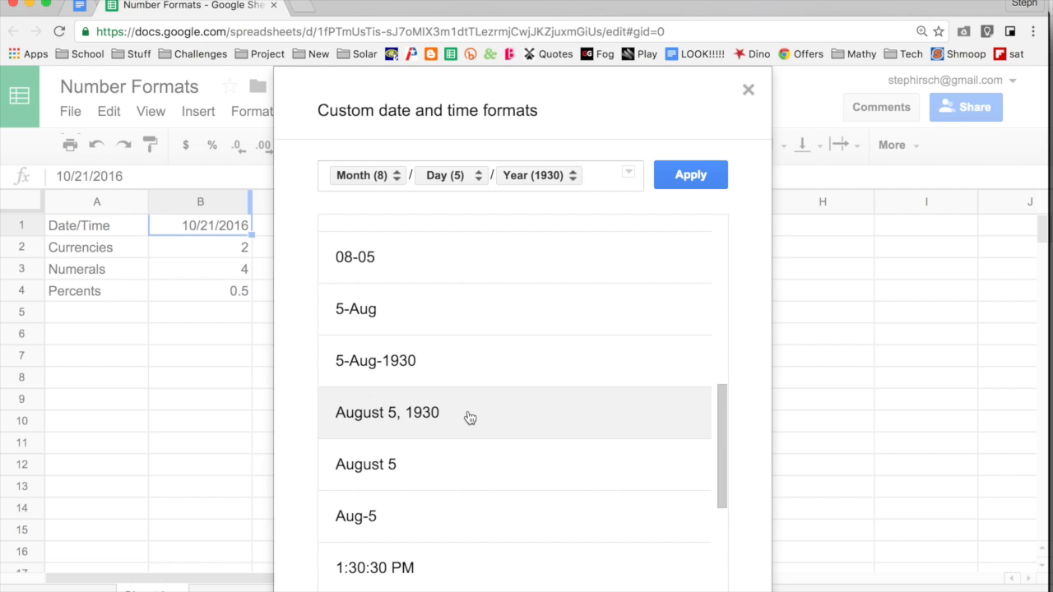
pyautogui.scroll(-5, 470, 418)
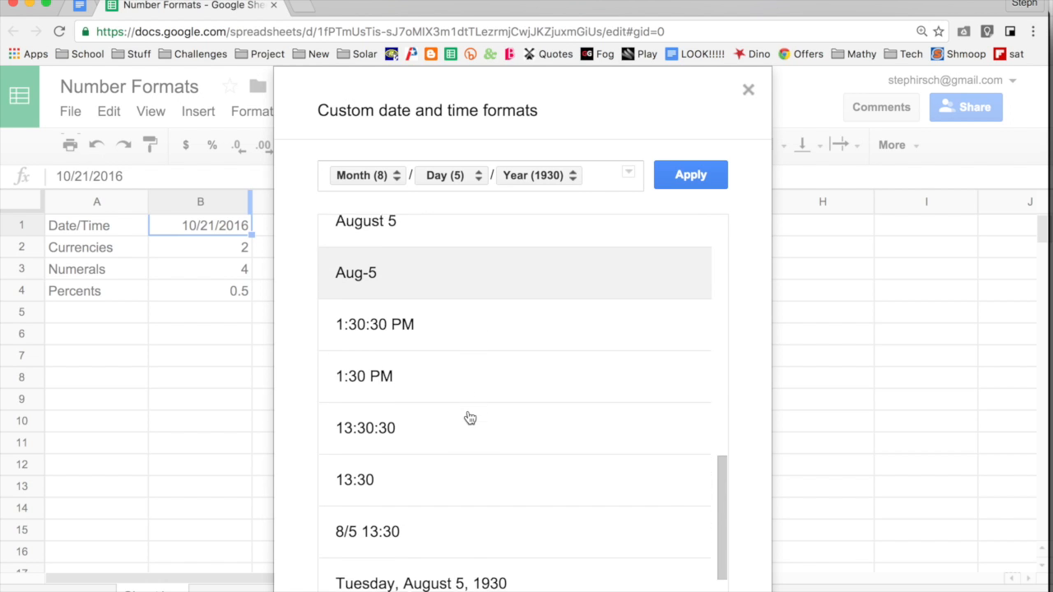
pyautogui.scroll(-2, 470, 418)
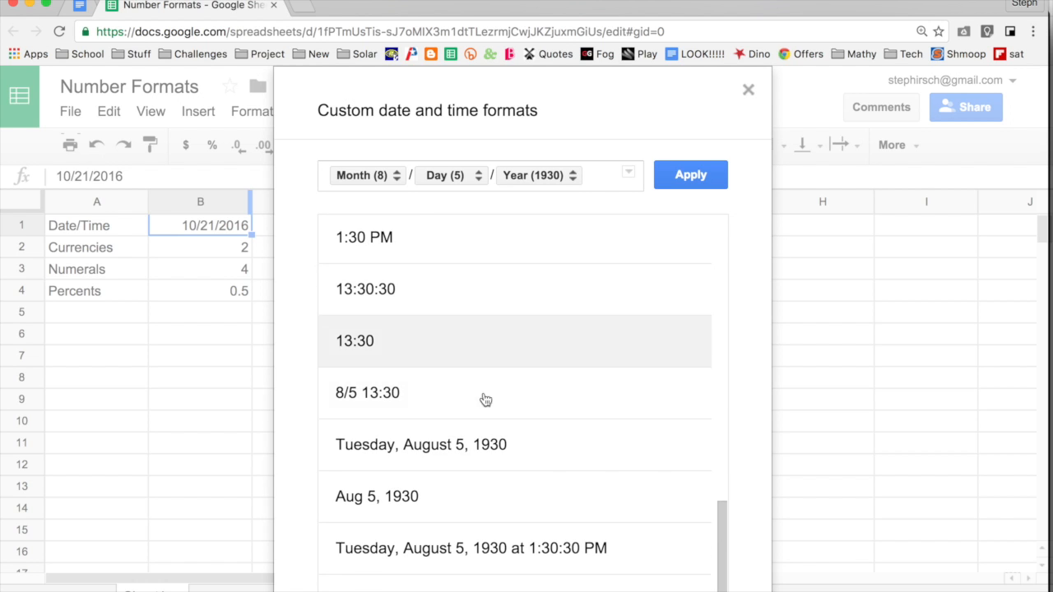
pyautogui.scroll(1, 481, 319)
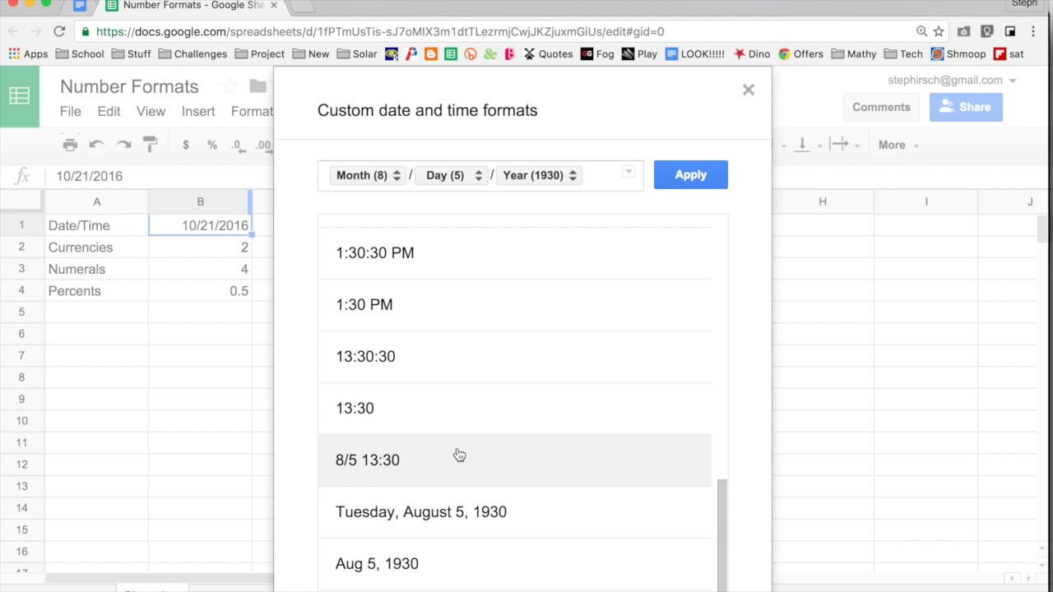
pyautogui.click(456, 463)
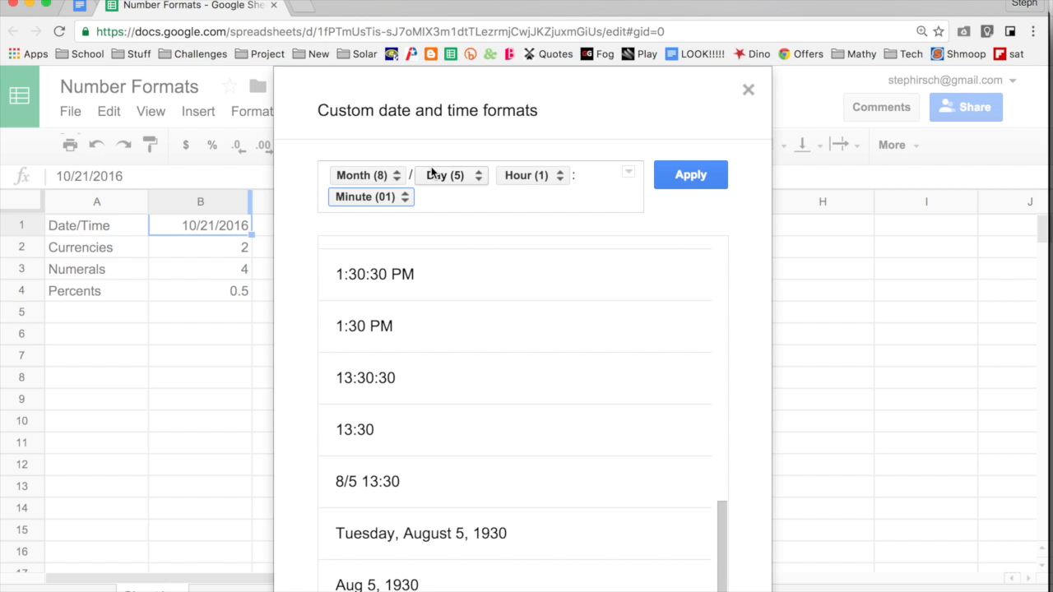
# Delete the minute element from the custom pattern and set the day element to its full name (Tuesday).
pyautogui.click(628, 174)
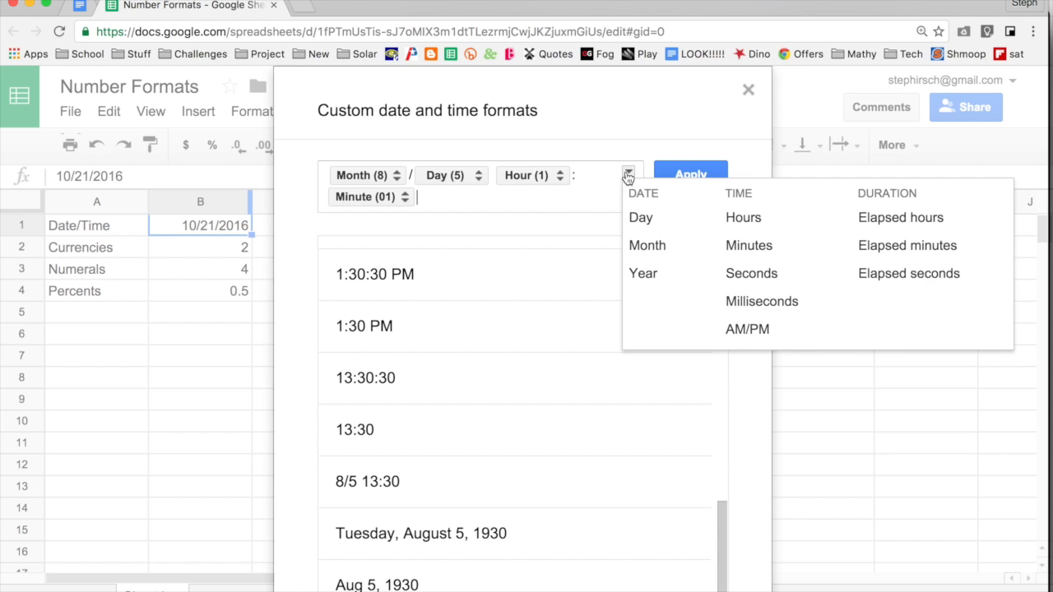
pyautogui.click(538, 197)
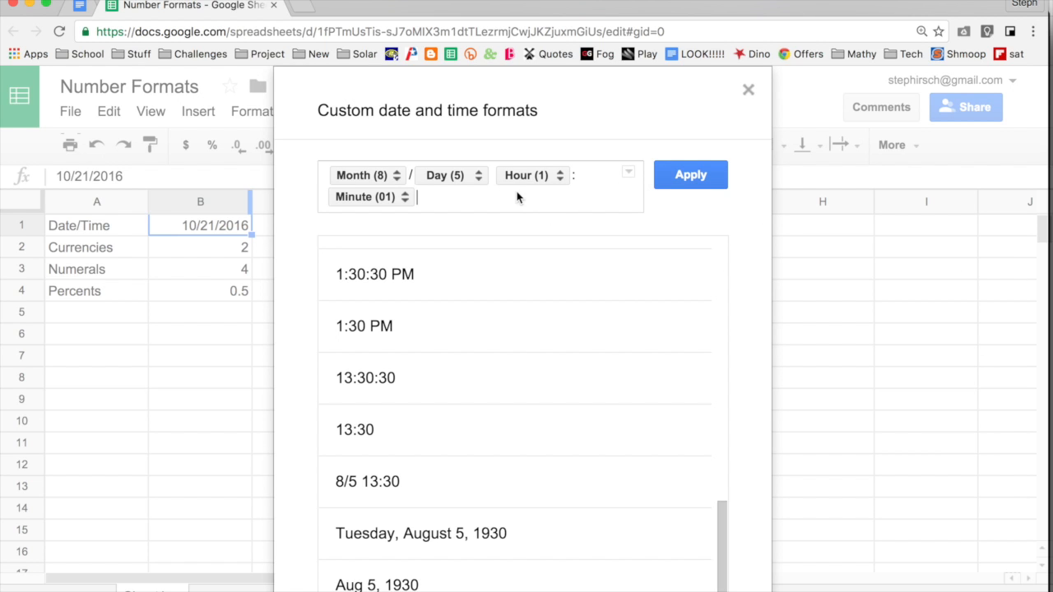
pyautogui.click(404, 198)
pyautogui.click(387, 246)
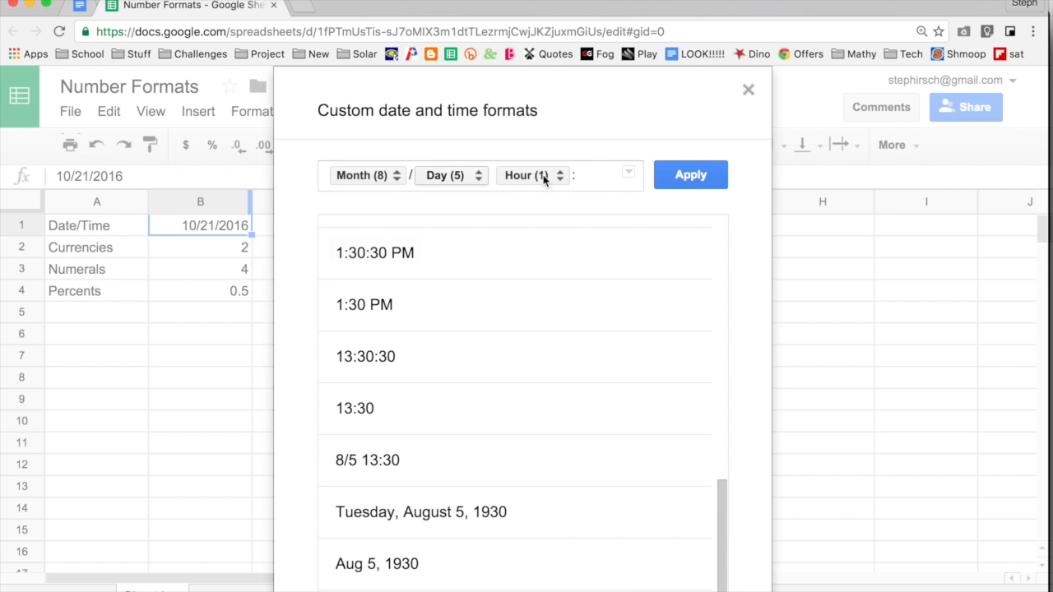
pyautogui.click(480, 181)
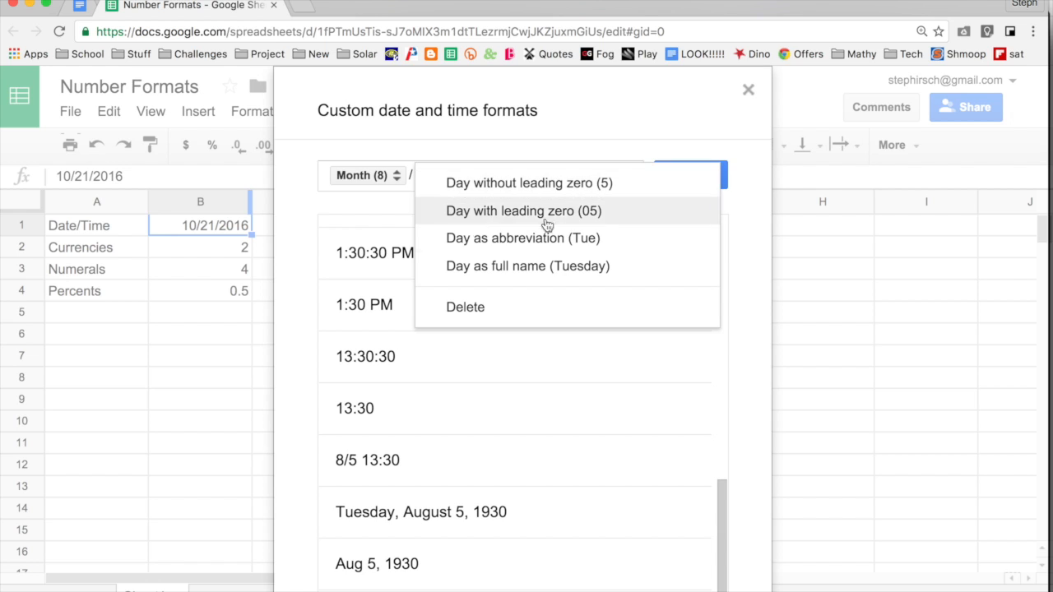
pyautogui.click(543, 267)
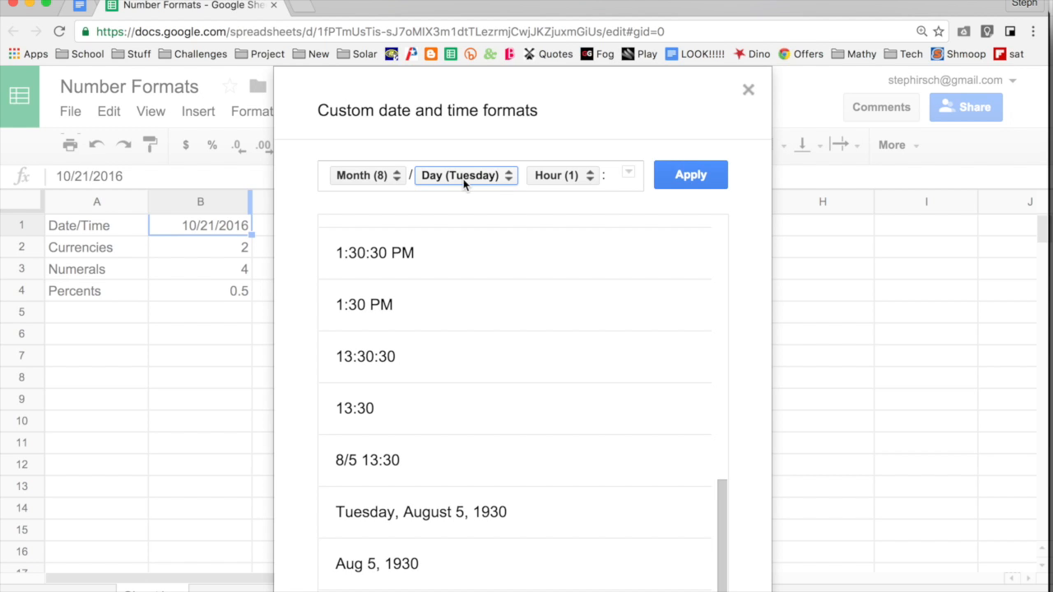
# Add minute and second elements separated by a colon after the hour, and apply the custom format to cell B1.
pyautogui.click(607, 176)
pyautogui.click(629, 173)
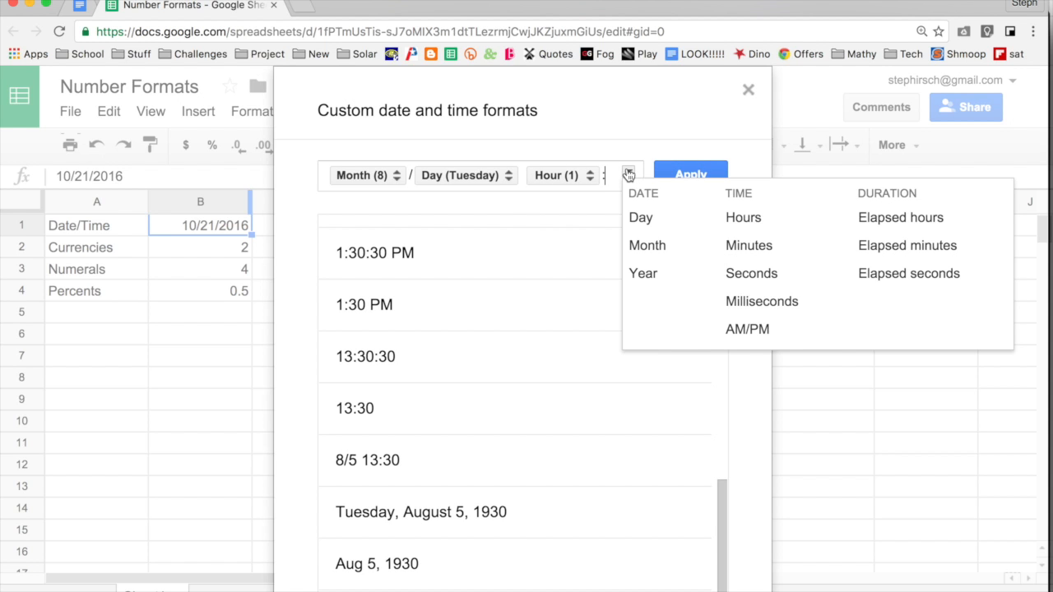
pyautogui.click(748, 246)
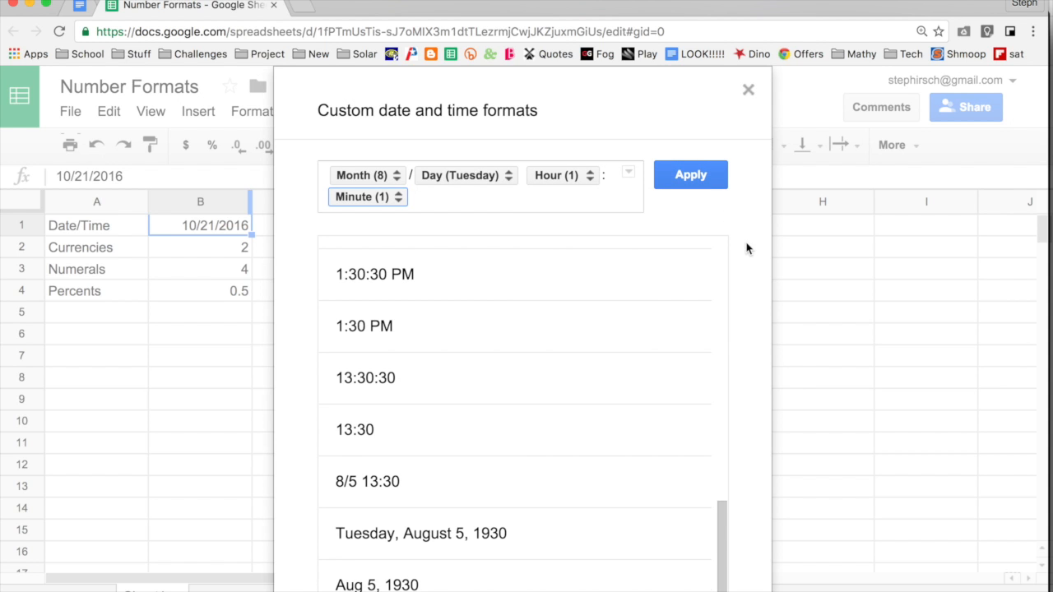
pyautogui.click(544, 199)
pyautogui.click(629, 172)
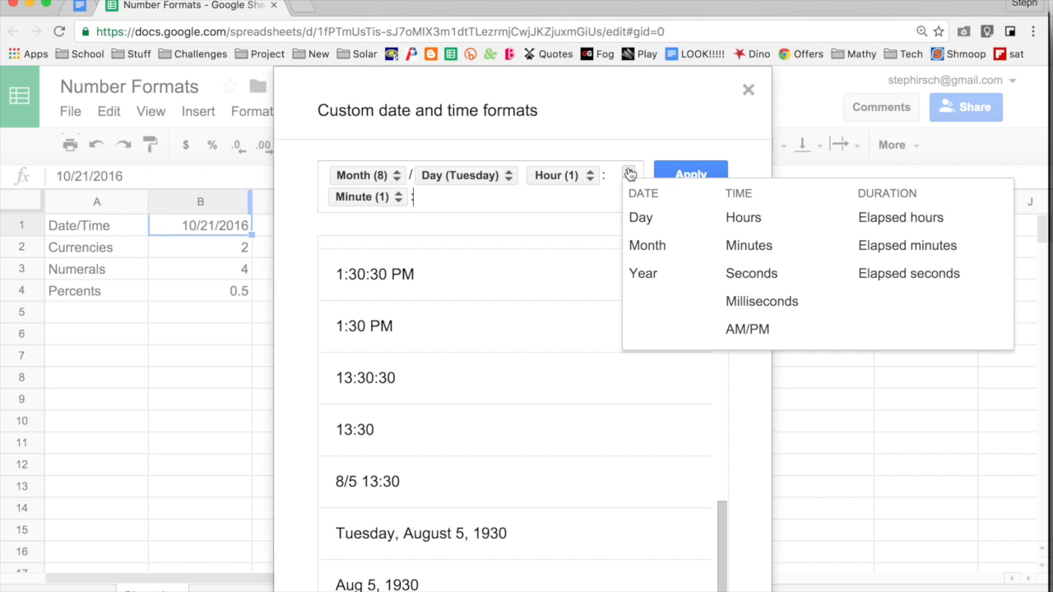
pyautogui.click(735, 273)
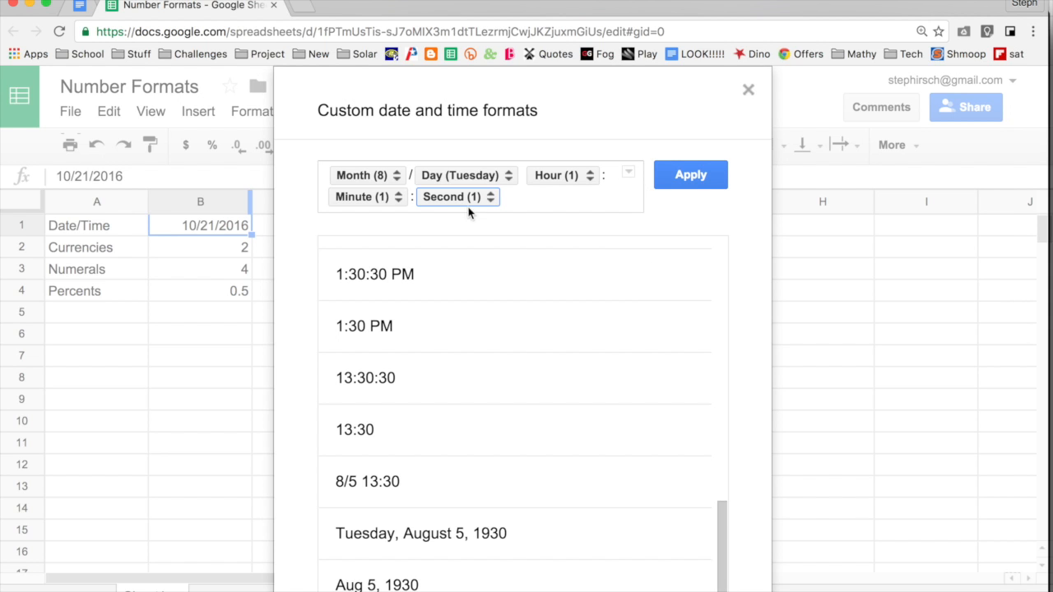
pyautogui.click(539, 197)
pyautogui.click(668, 181)
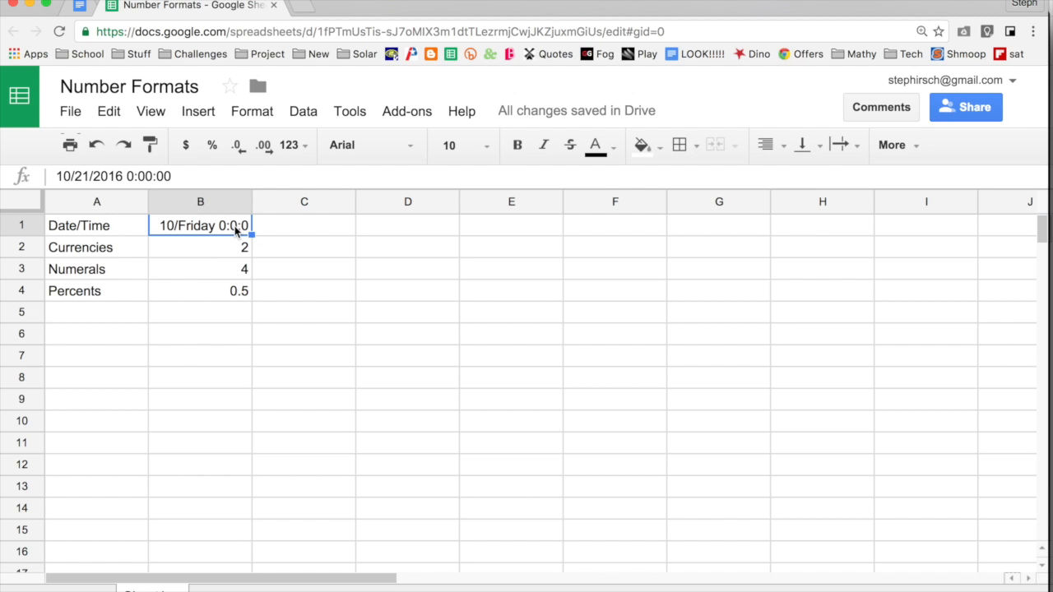
# Format the Currencies value in cell B2 as dollar currency and change its value to 2.5.
pyautogui.click(196, 252)
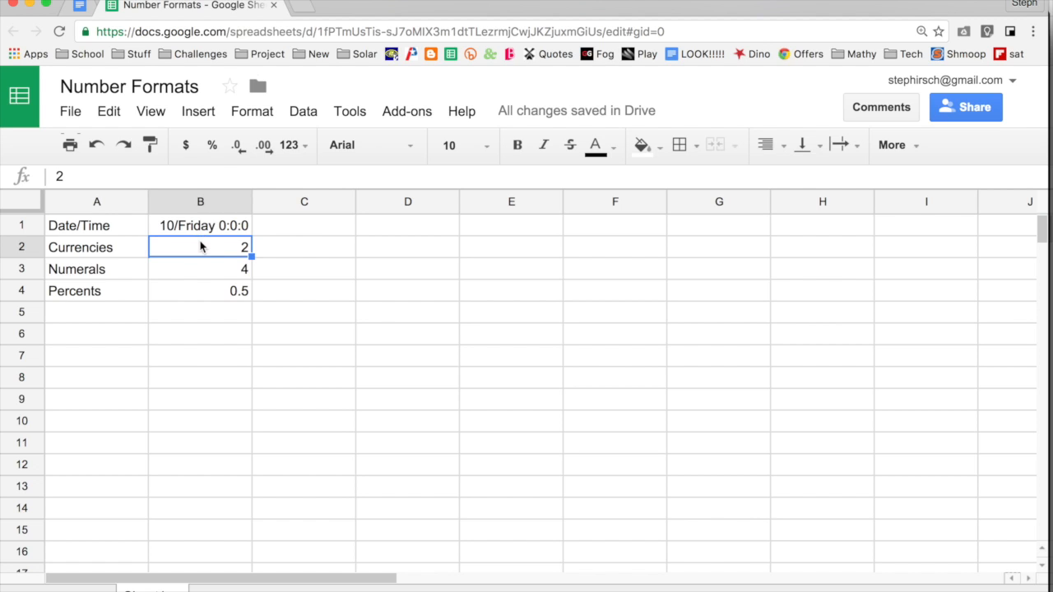
pyautogui.click(185, 148)
pyautogui.click(314, 273)
pyautogui.click(238, 246)
pyautogui.write('2.5')
pyautogui.press('Return')
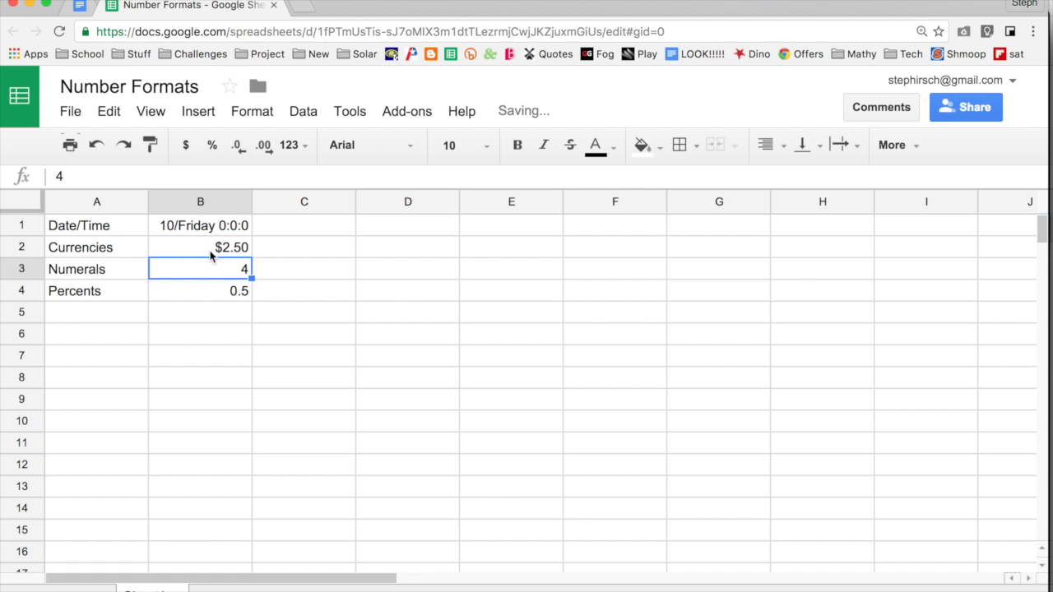
# Open the custom currencies for the Currencies value in cell B2 and browse the list of available currencies.
pyautogui.click(169, 257)
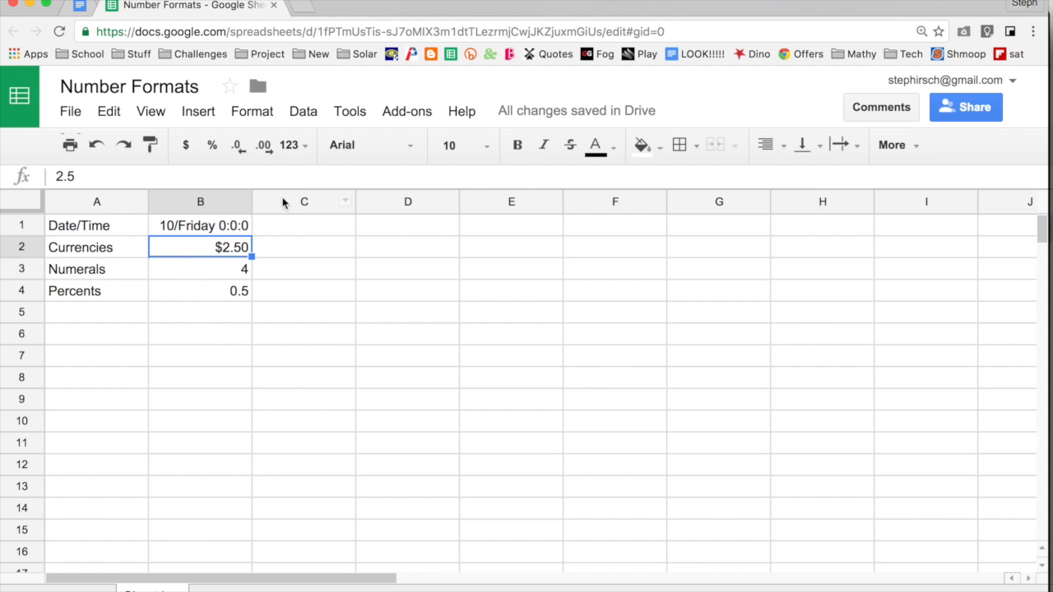
pyautogui.click(247, 113)
pyautogui.moveTo(256, 144)
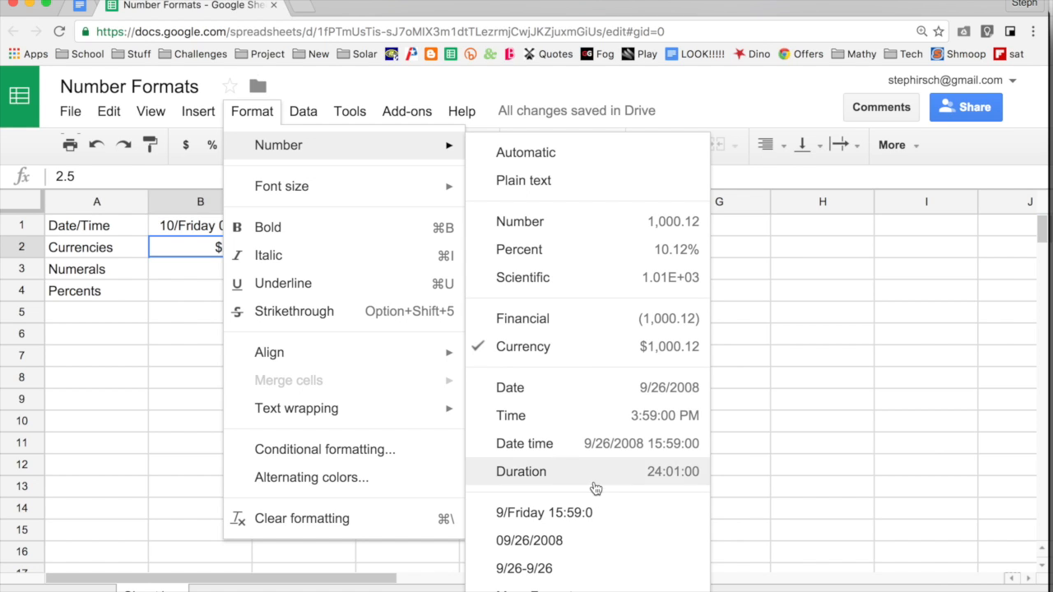
pyautogui.moveTo(584, 587)
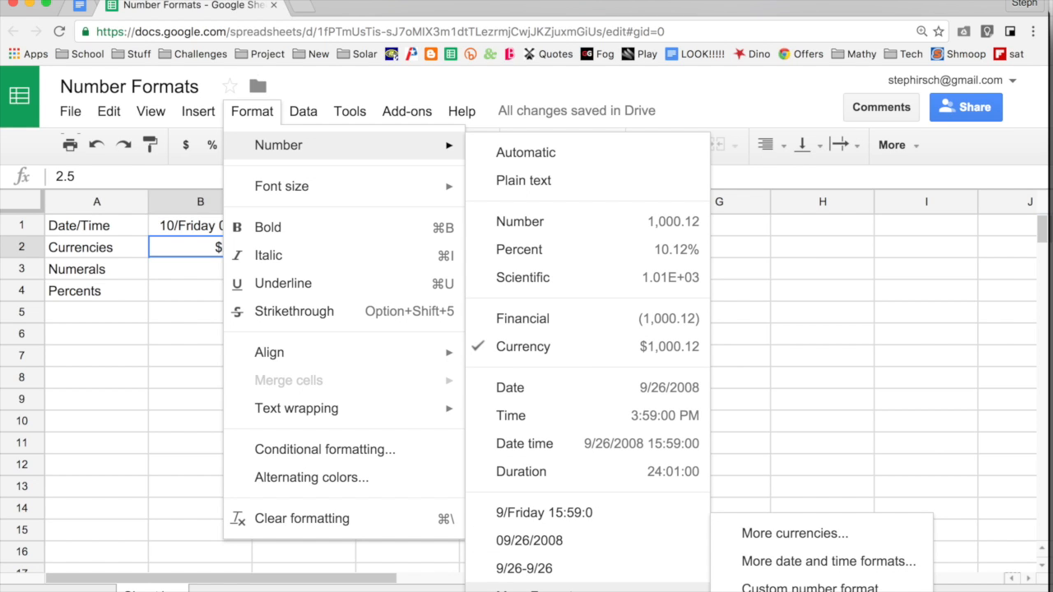
pyautogui.click(767, 533)
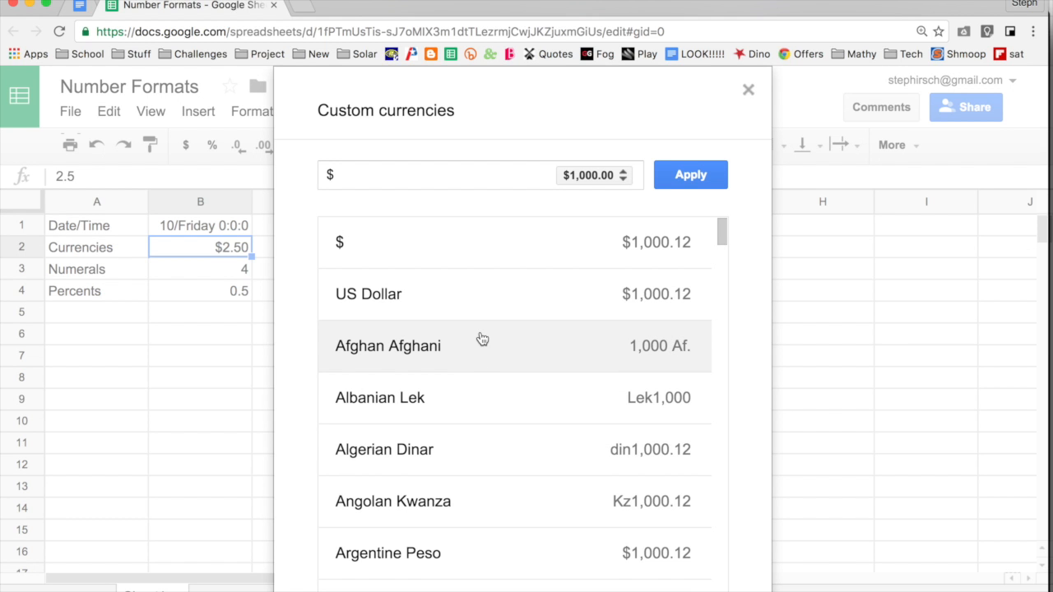
pyautogui.scroll(-1, 482, 339)
pyautogui.scroll(-10, 482, 339)
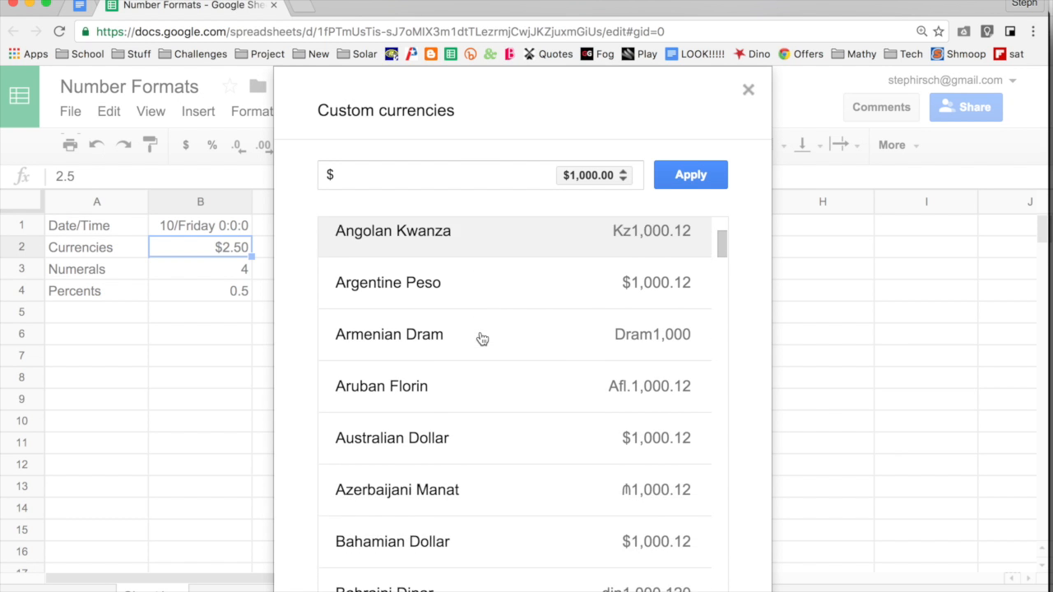
pyautogui.scroll(-3, 482, 339)
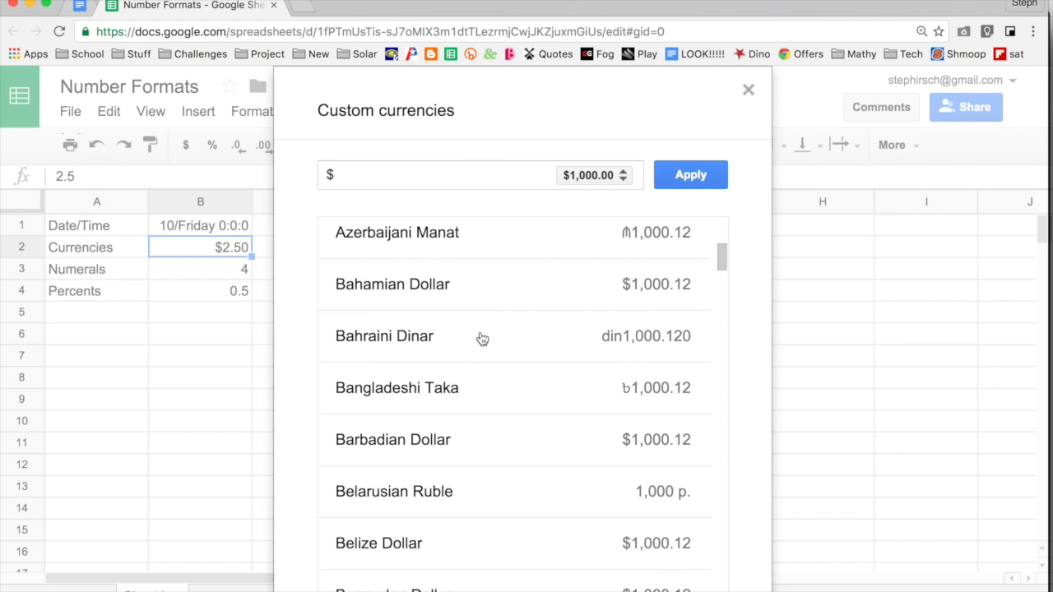
# Examine the symbol placement and decimal options for the custom dollar currency, and close the custom currencies without applying anything.
pyautogui.click(627, 174)
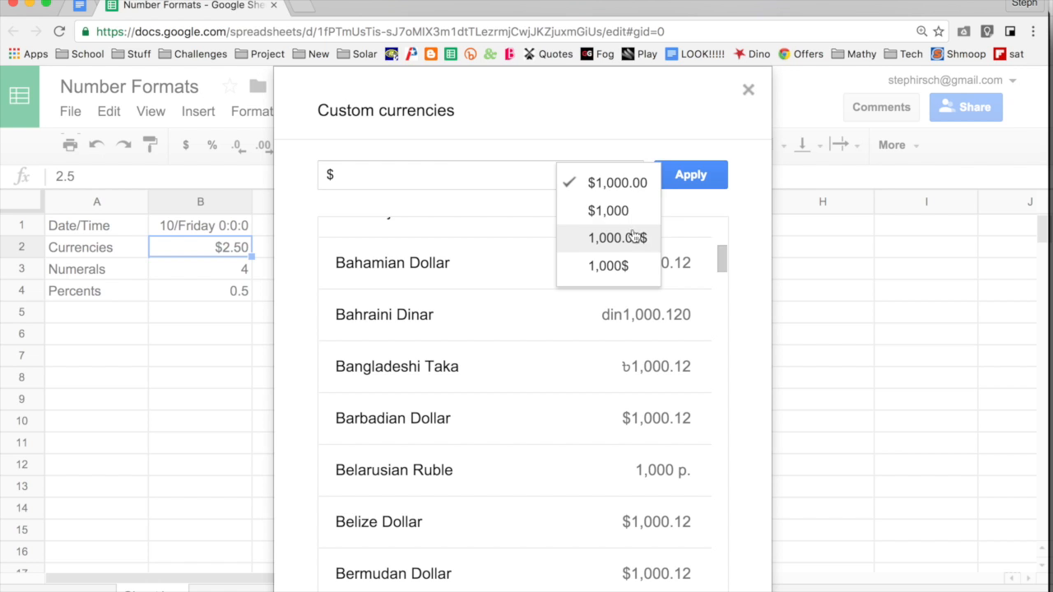
pyautogui.click(466, 174)
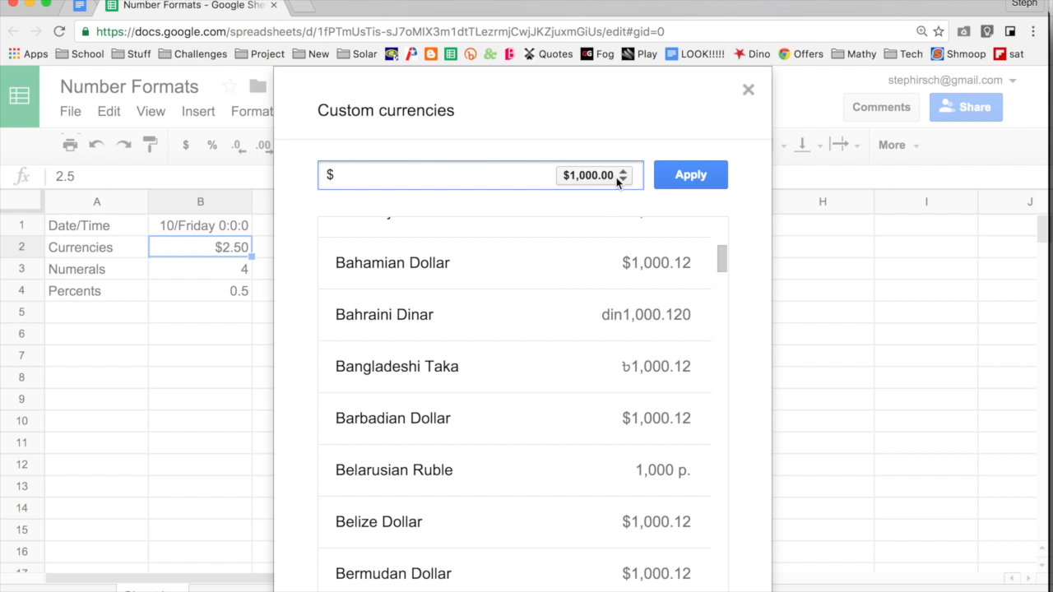
pyautogui.scroll(-3, 533, 332)
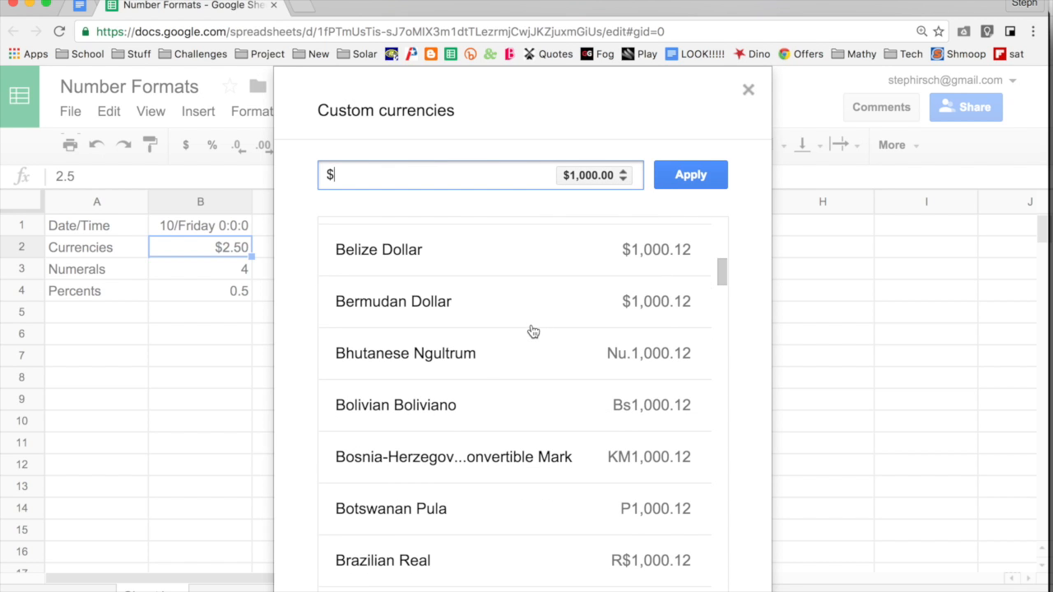
pyautogui.click(749, 90)
pyautogui.click(331, 404)
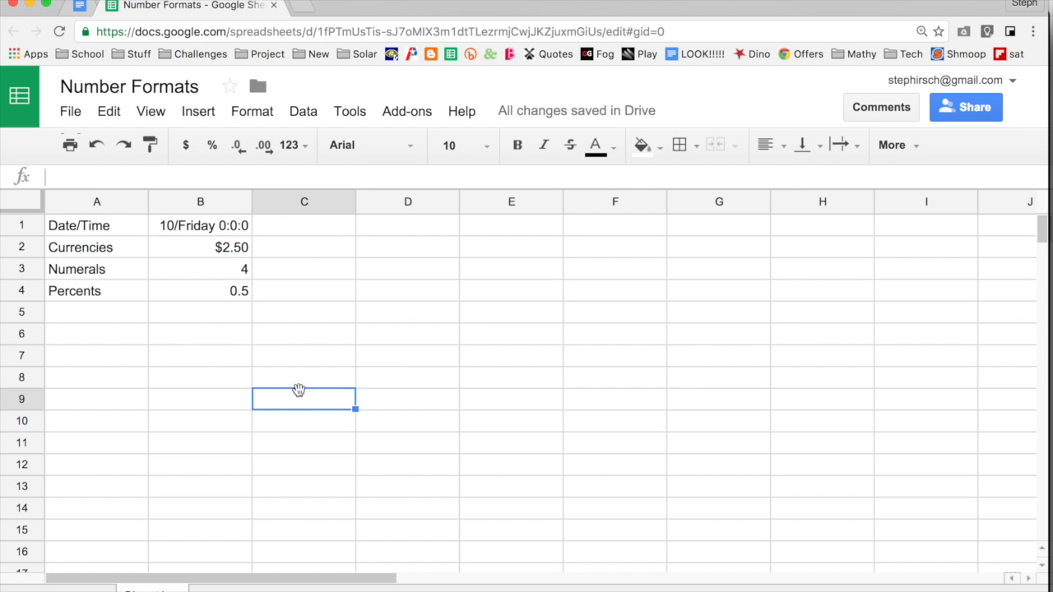
# Show the Numerals value in cell B3 with three decimal places.
pyautogui.click(175, 274)
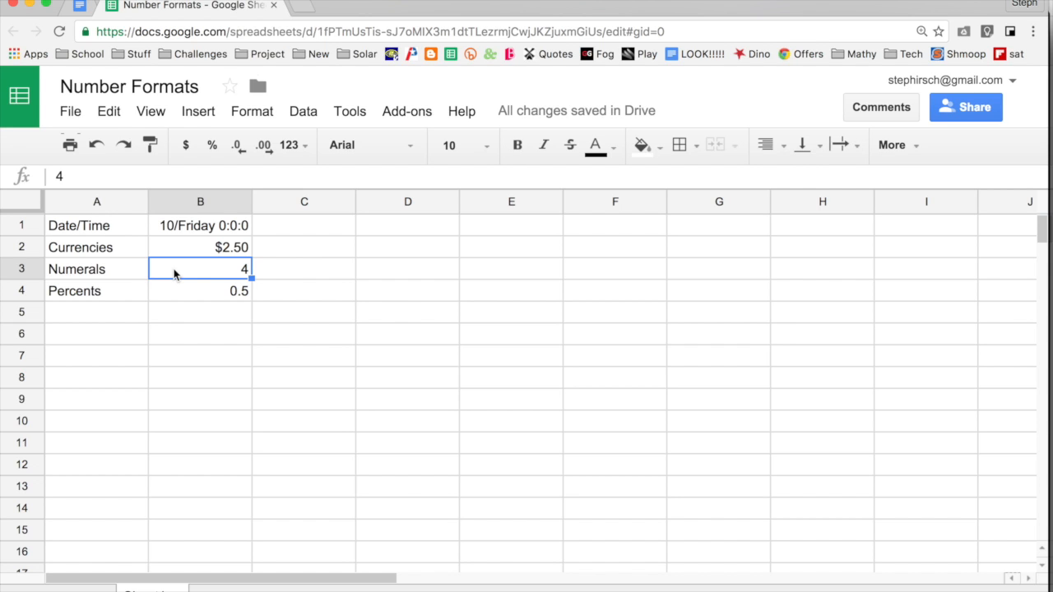
pyautogui.click(270, 145)
pyautogui.click(270, 145)
pyautogui.click(270, 144)
# Review the number formats available for cell B3, including the additional custom formats, without applying any.
pyautogui.click(242, 113)
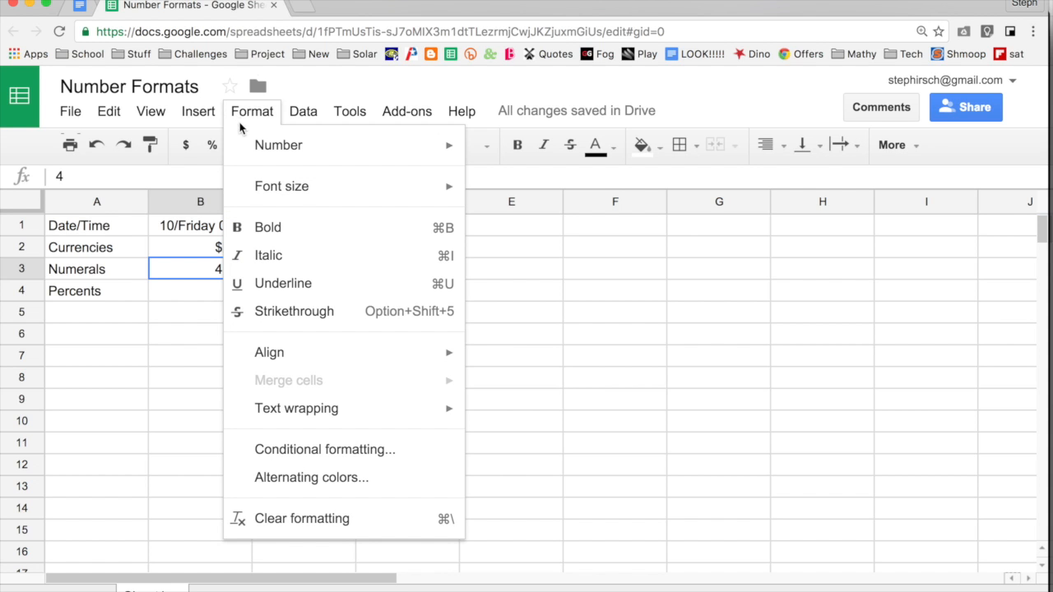
pyautogui.moveTo(241, 142)
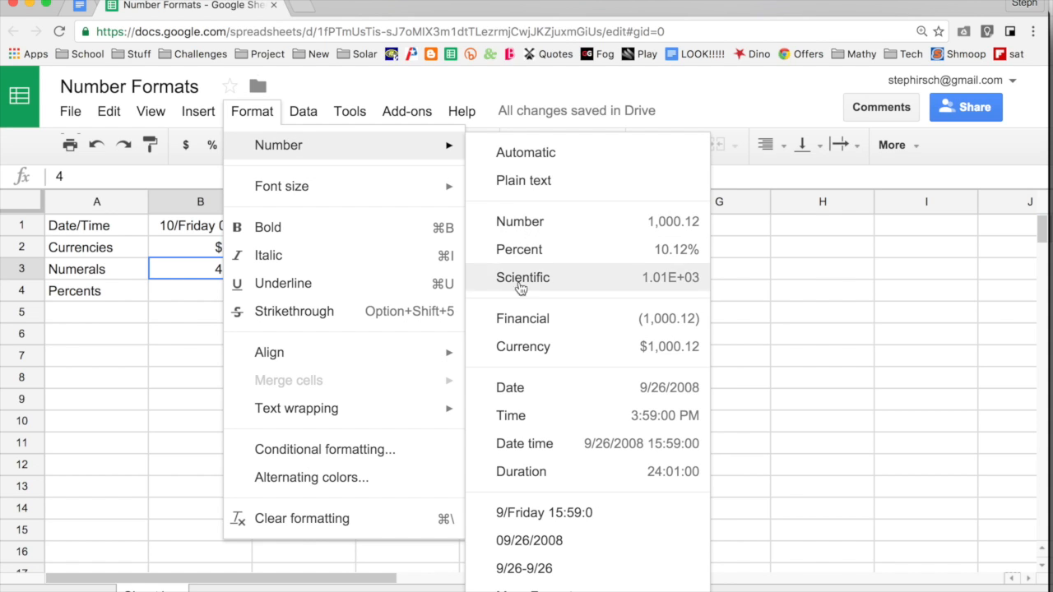
pyautogui.moveTo(526, 589)
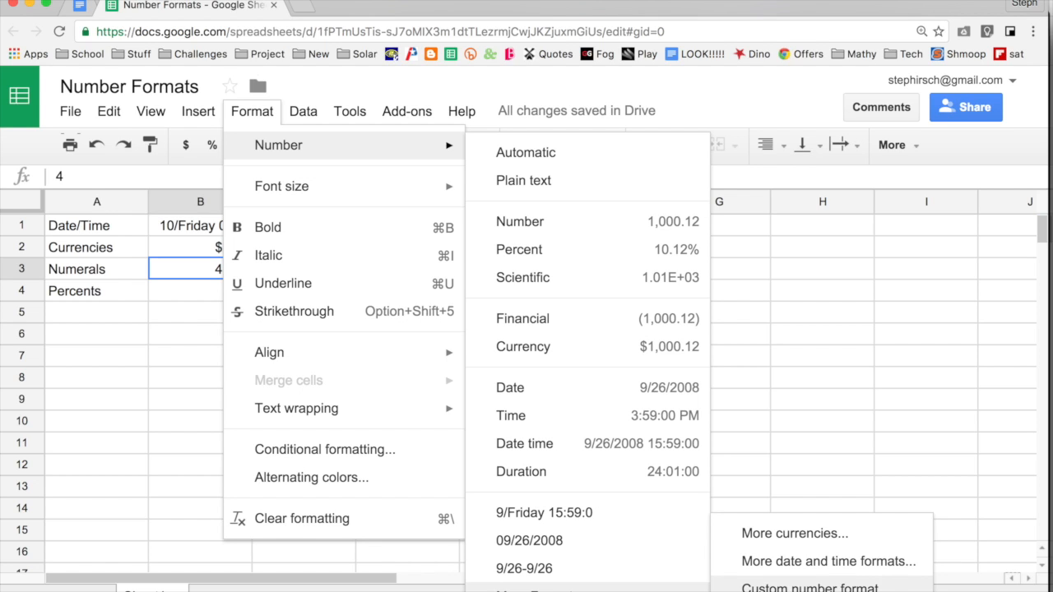
pyautogui.click(794, 385)
pyautogui.click(221, 271)
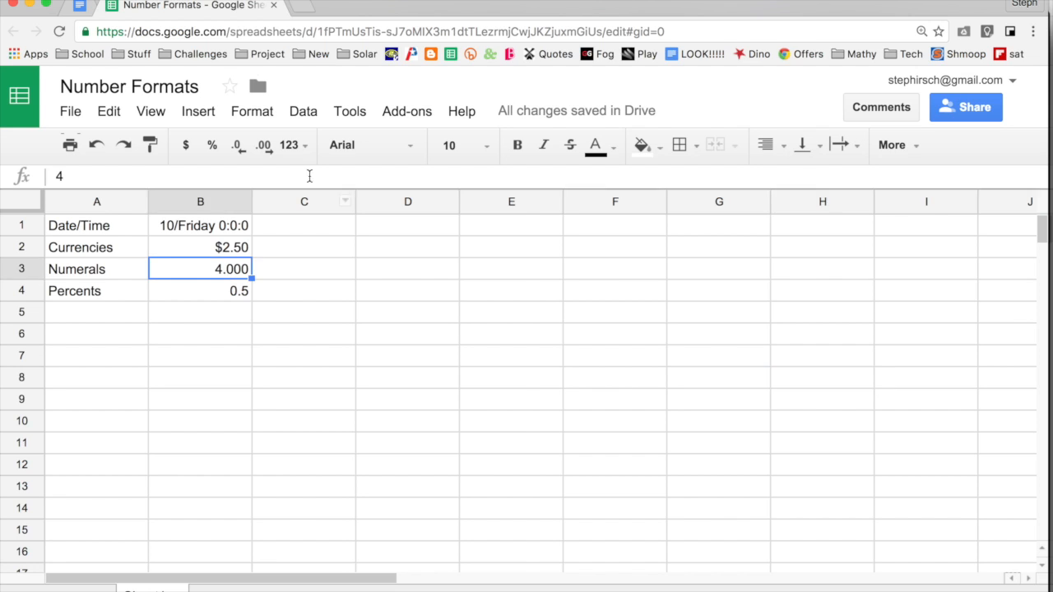
pyautogui.click(305, 145)
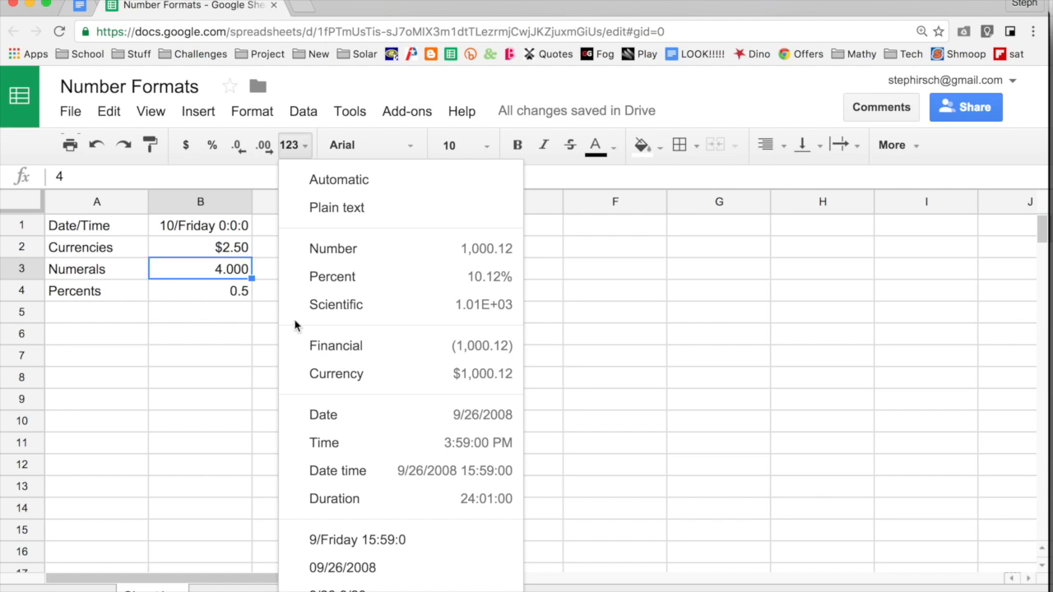
pyautogui.click(231, 319)
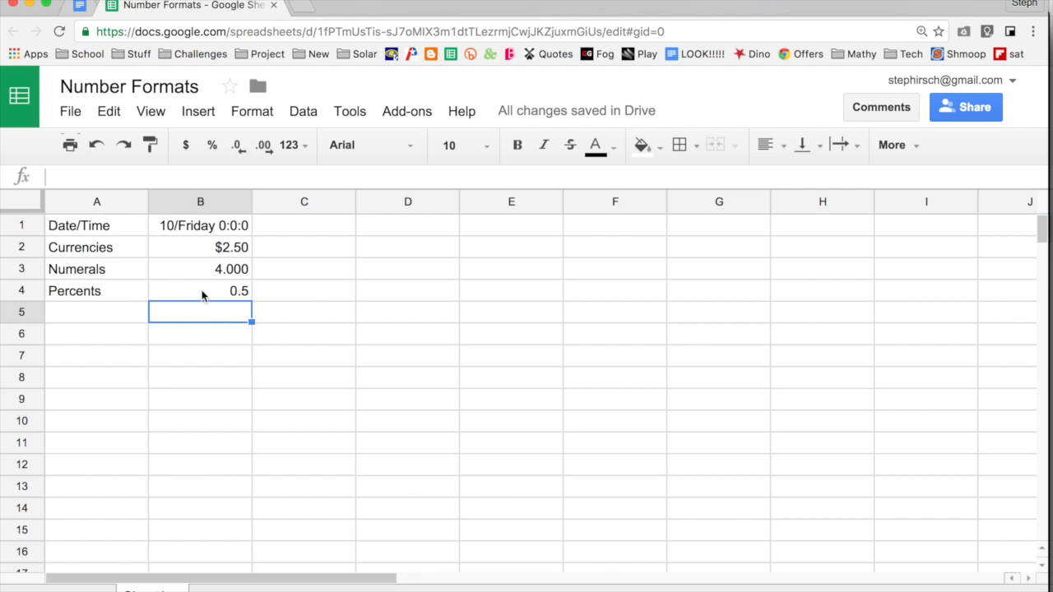
# Format the Percents value in cell B4 as a percentage.
pyautogui.click(202, 295)
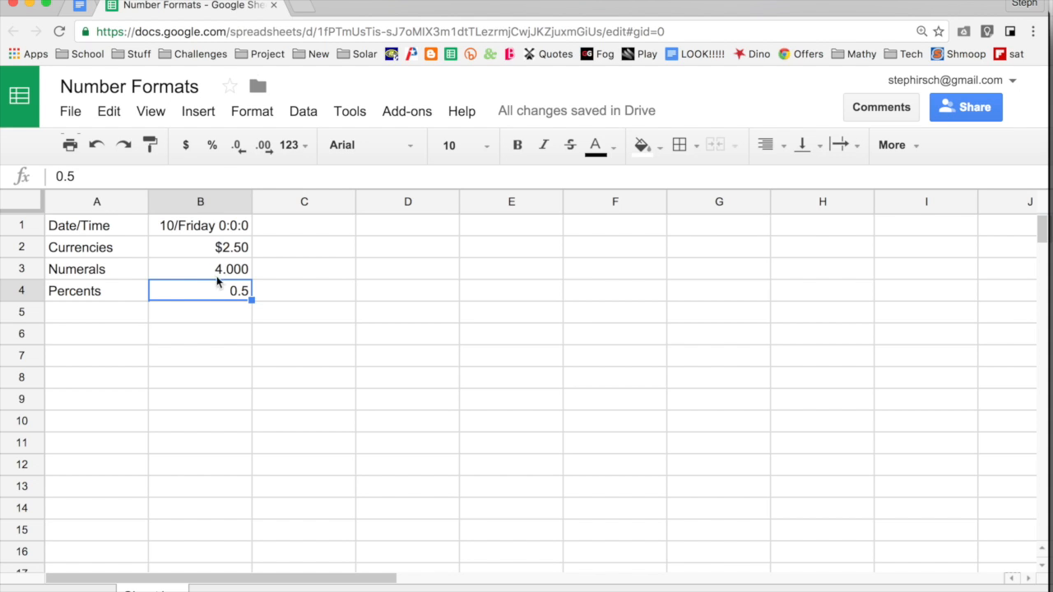
pyautogui.click(212, 146)
# Examine the preset patterns in the custom number formats for cell B4, and close them without applying a change.
pyautogui.click(270, 115)
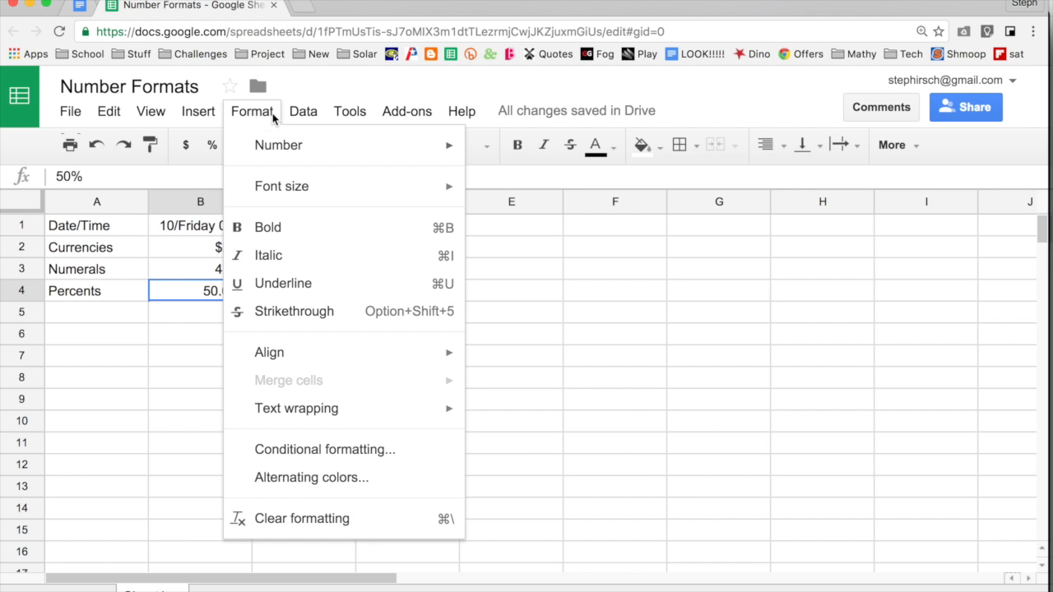
pyautogui.moveTo(277, 156)
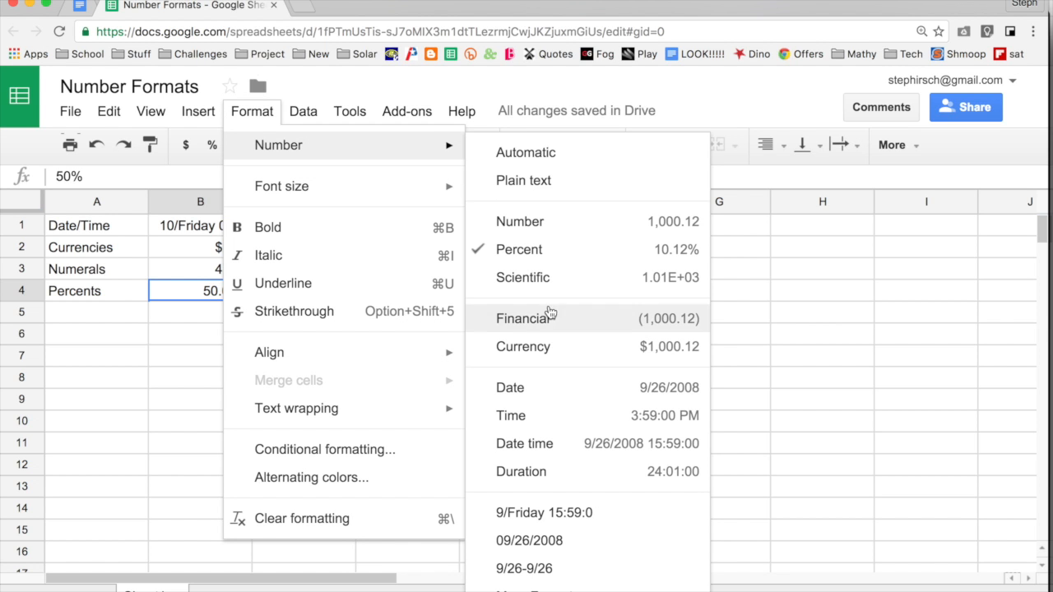
pyautogui.moveTo(535, 589)
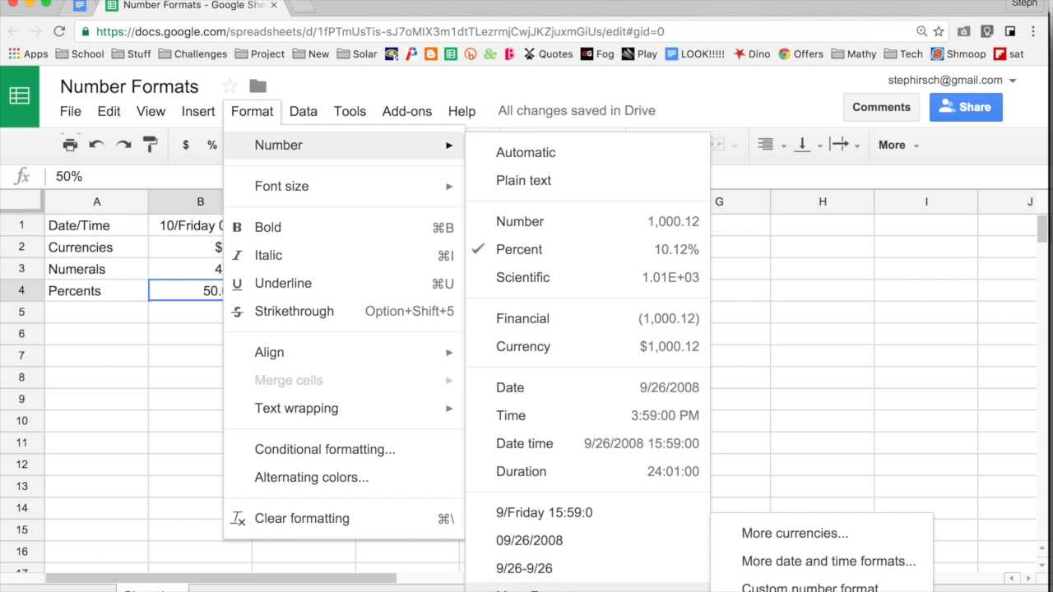
pyautogui.click(752, 589)
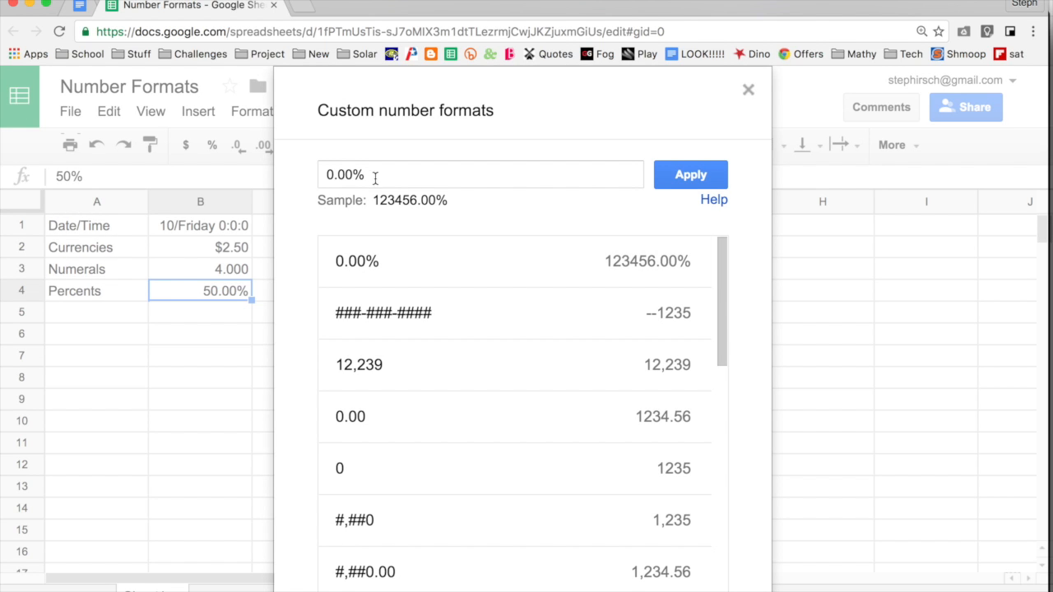
pyautogui.click(340, 174)
pyautogui.click(353, 175)
pyautogui.scroll(-1, 449, 345)
pyautogui.scroll(-5, 450, 345)
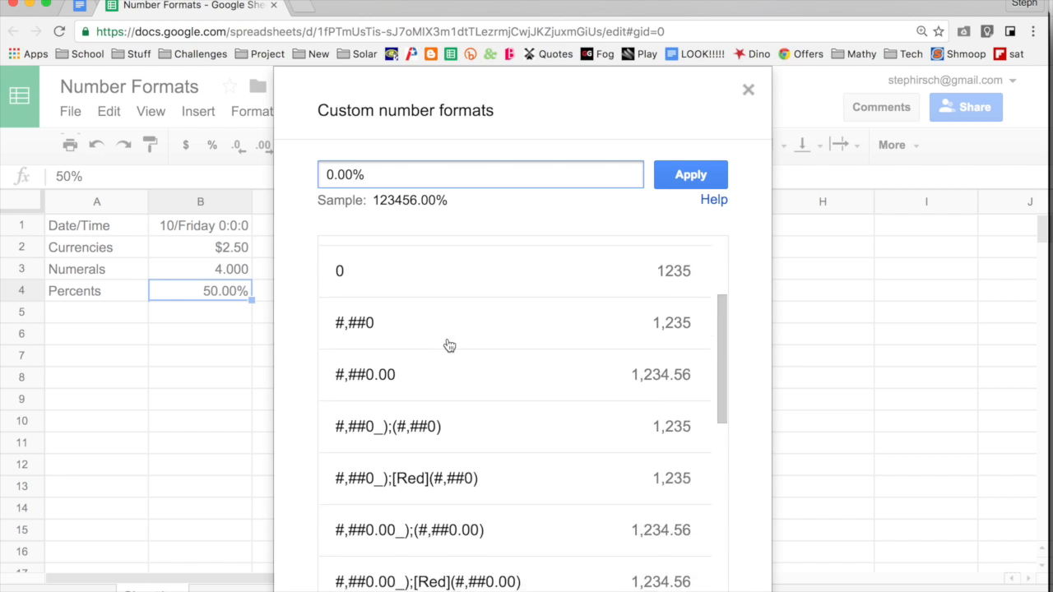
pyautogui.scroll(-5, 450, 346)
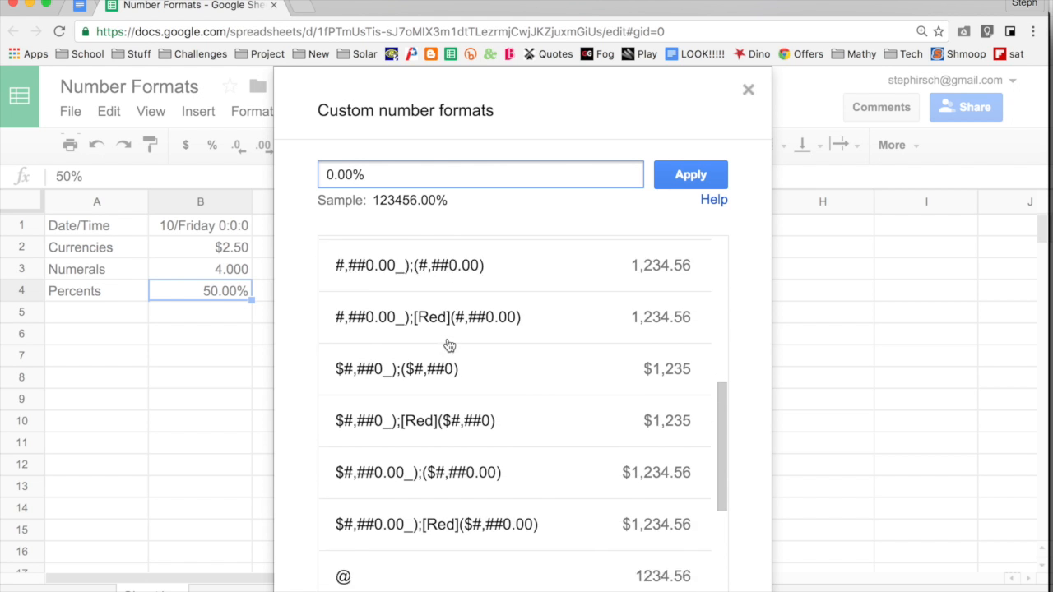
pyautogui.scroll(-4, 449, 345)
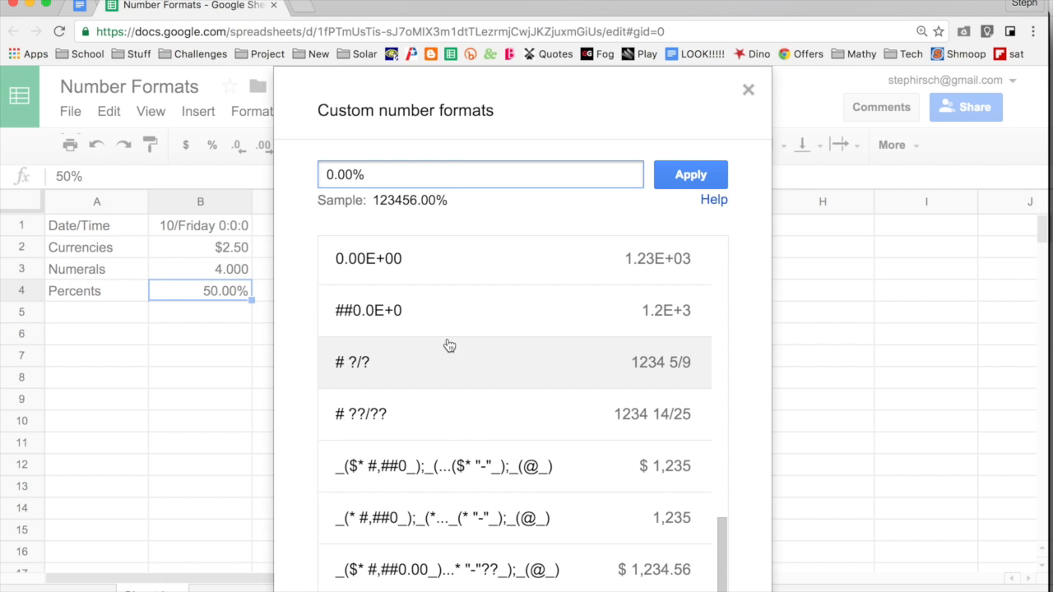
pyautogui.scroll(6, 449, 345)
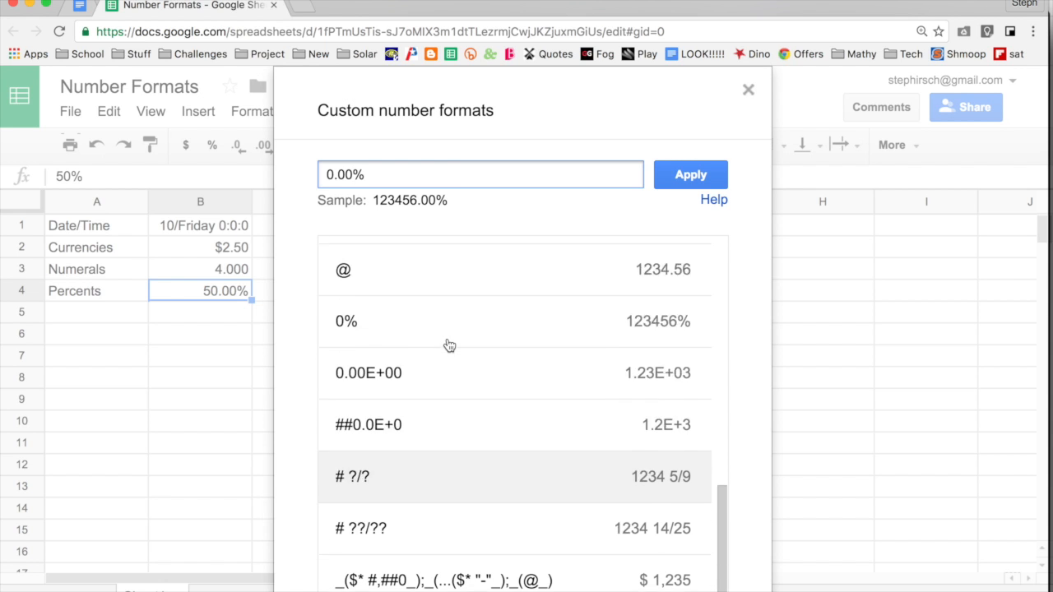
pyautogui.click(747, 91)
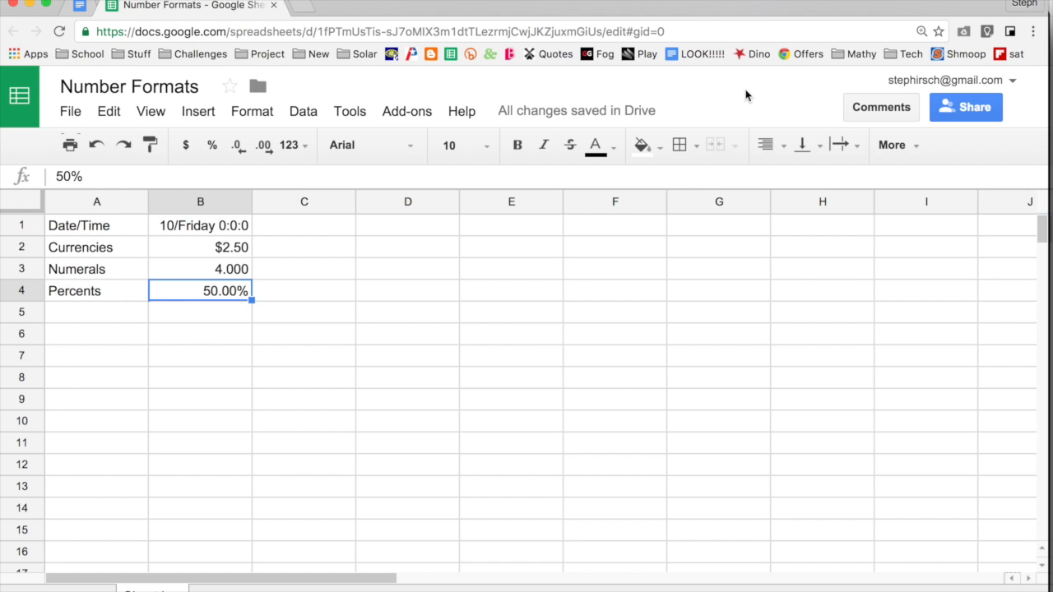